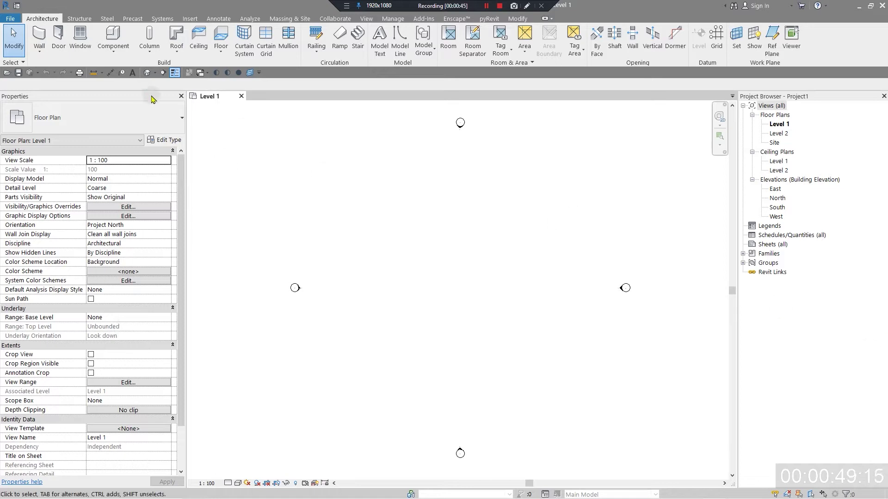
# Open the default 3D view and create an in-place model in the Roofs category, accepting the suggested name.
pyautogui.click(147, 73)
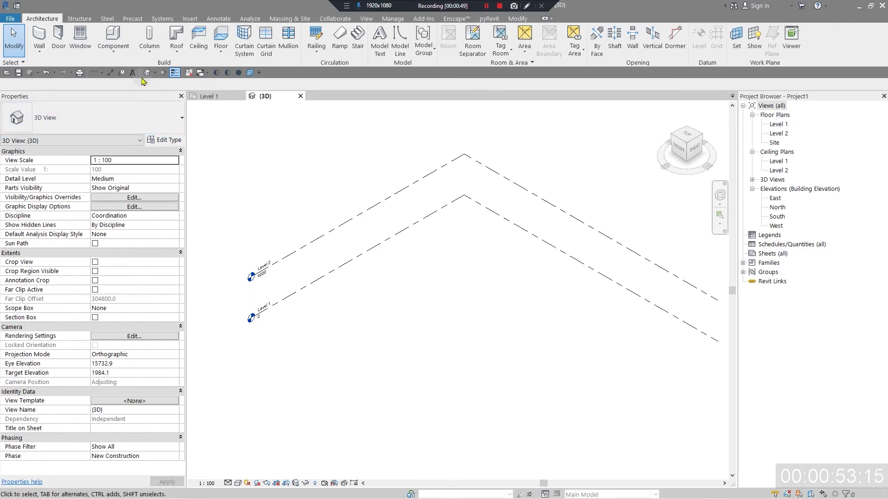
pyautogui.click(113, 48)
pyautogui.click(128, 89)
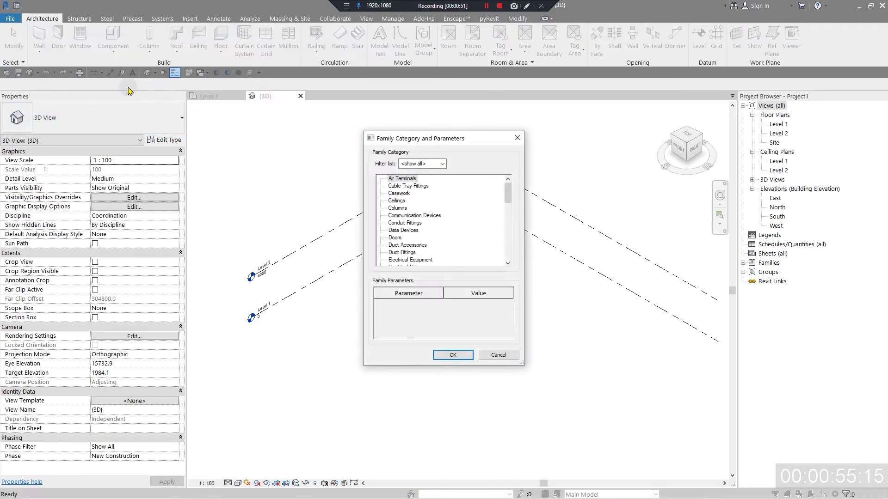
pyautogui.click(409, 224)
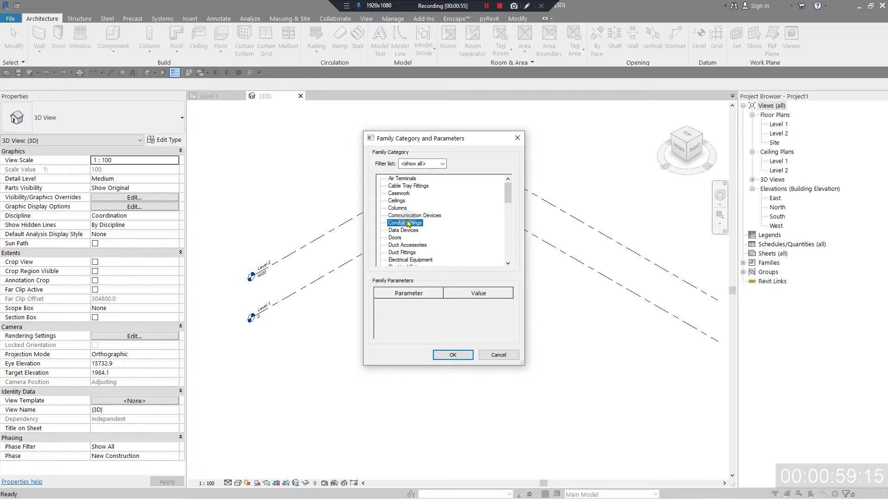
pyautogui.press('r')
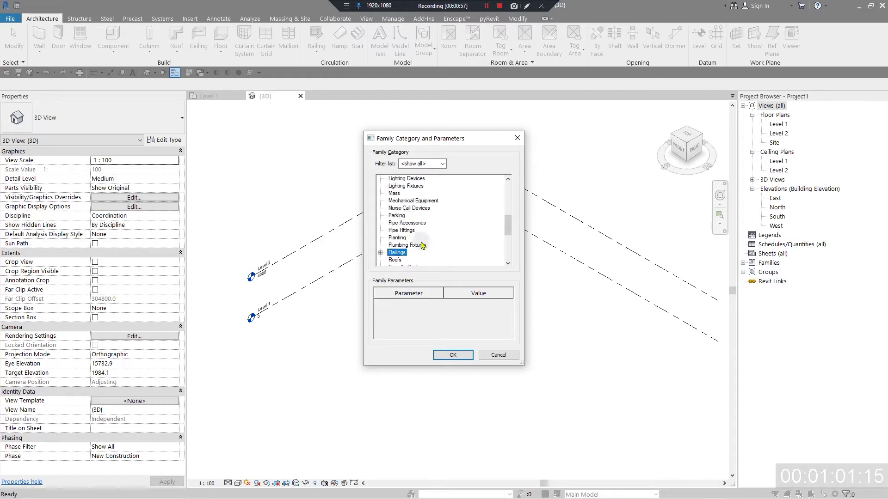
pyautogui.scroll(-1, 412, 224)
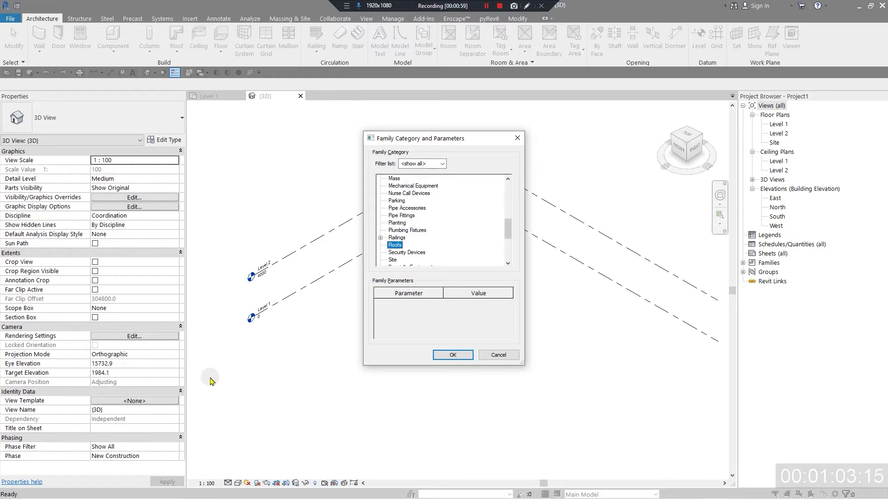
pyautogui.click(453, 356)
pyautogui.click(432, 270)
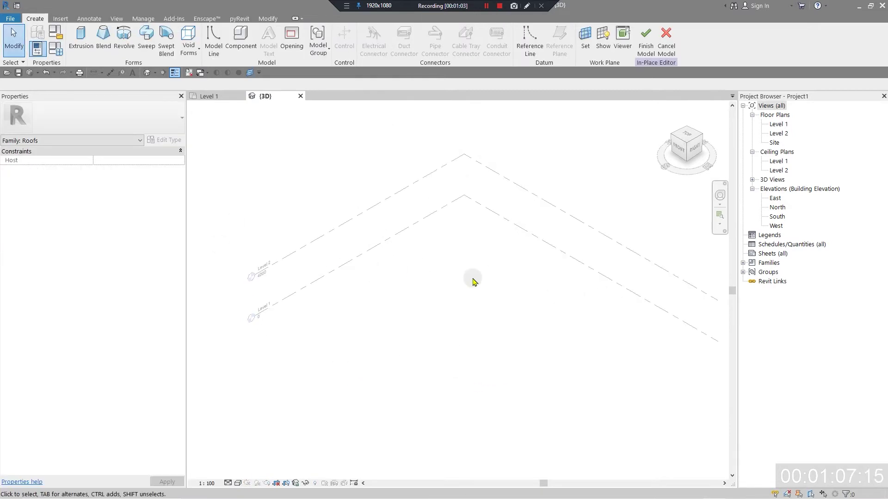
# Draw a 10 m reference line on Level 1 running parallel to the front of the model.
pyautogui.keyDown('shift'); pyautogui.moveTo(479, 283); pyautogui.dragTo(535, 296, button='middle'); pyautogui.keyUp('shift')
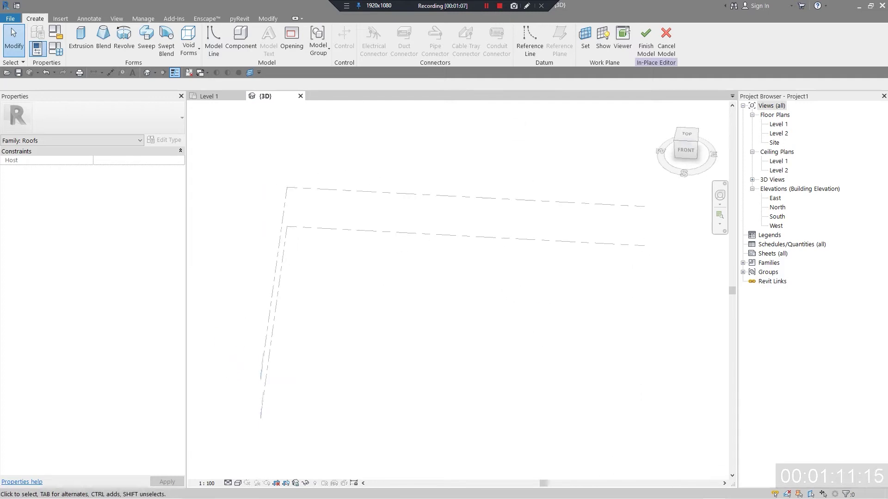
pyautogui.click(530, 40)
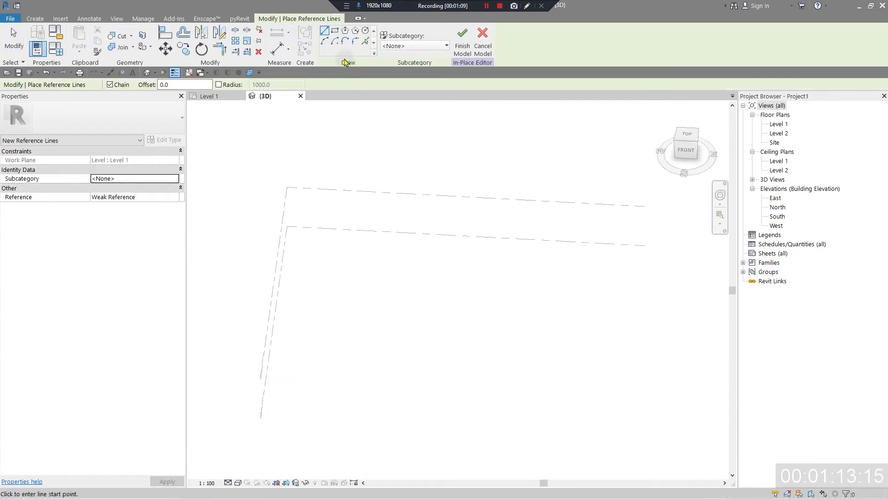
pyautogui.scroll(2, 298, 347)
pyautogui.click(292, 290)
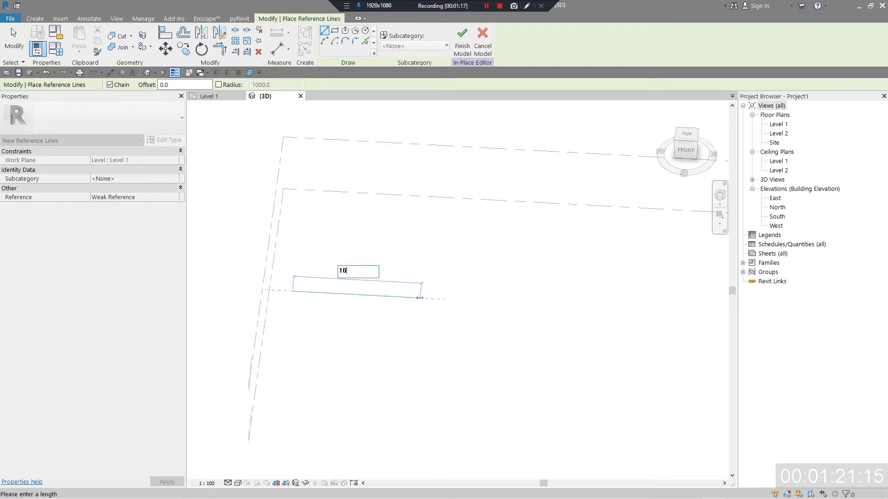
pyautogui.write('10m')
pyautogui.press('Return')
pyautogui.press('Escape')
pyautogui.press('Escape')
pyautogui.moveTo(468, 341); pyautogui.dragTo(420, 290, button='middle')
pyautogui.click(415, 283)
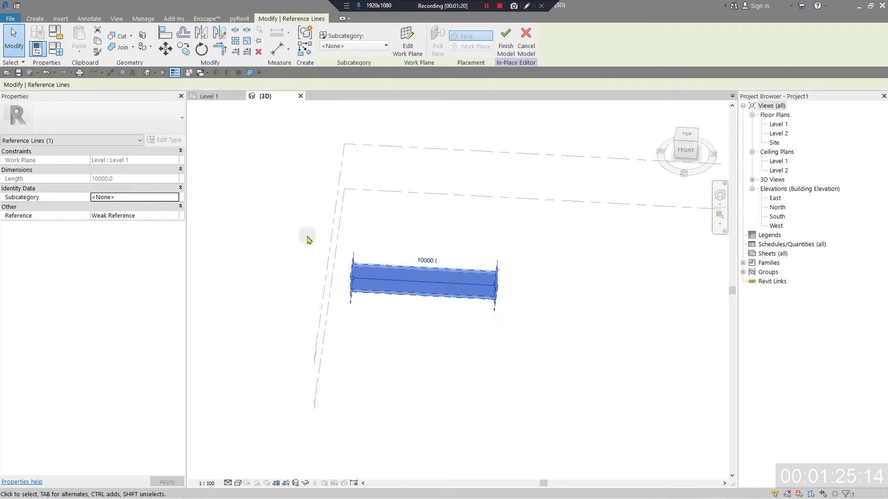
pyautogui.click(183, 48)
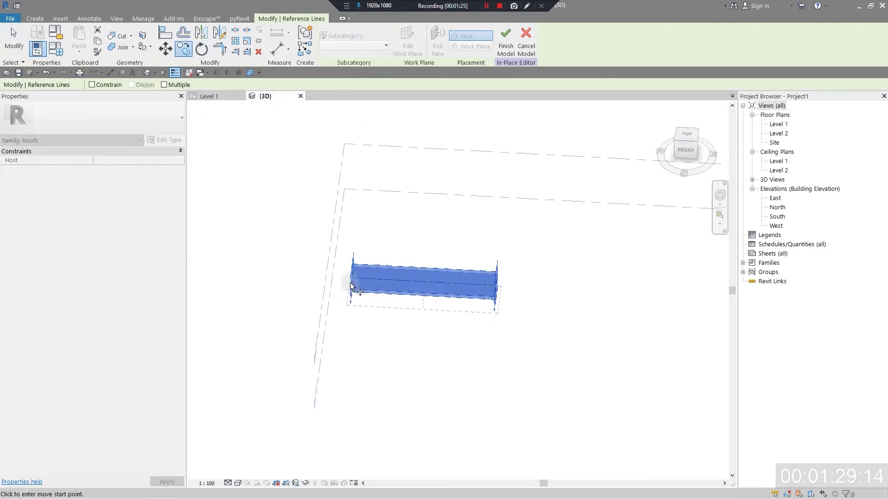
pyautogui.press('Escape')
pyautogui.press('Escape')
# Copy the 10 m reference line in plan along its own direction, leaving a gap between the original and the copy.
pyautogui.click(448, 283)
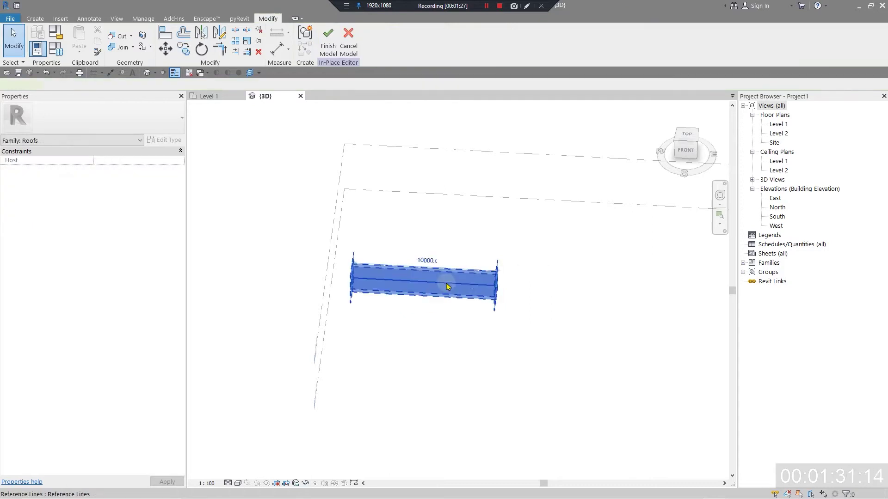
pyautogui.keyDown('shift'); pyautogui.moveTo(448, 283); pyautogui.dragTo(581, 373, button='middle'); pyautogui.keyUp('shift')
pyautogui.click(685, 140)
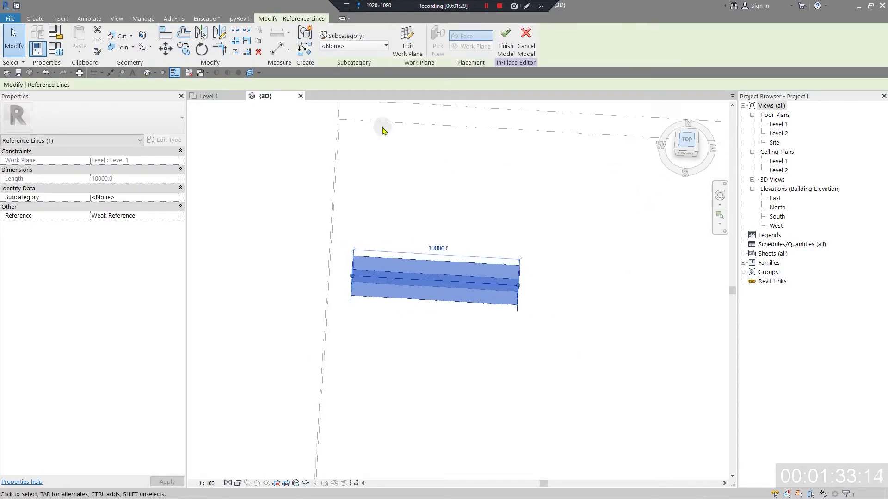
pyautogui.click(183, 48)
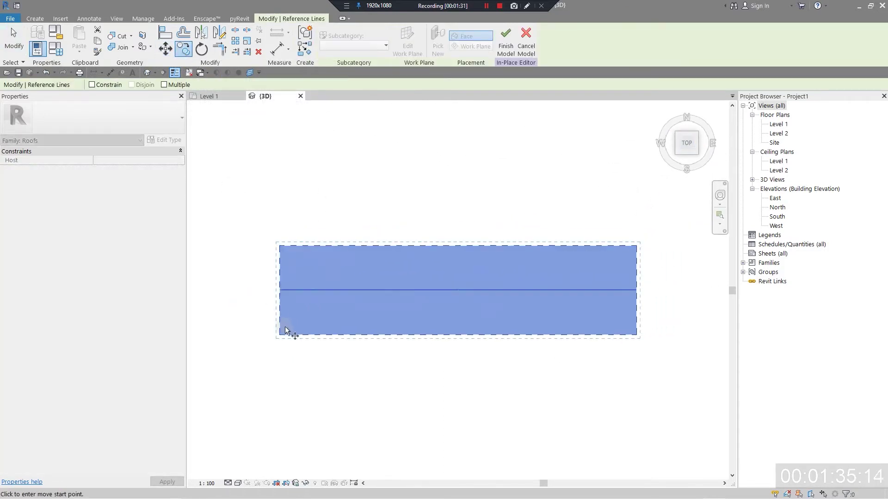
pyautogui.click(279, 292)
pyautogui.scroll(-2, 406, 352)
pyautogui.scroll(-4, 224, 351)
pyautogui.moveTo(407, 353); pyautogui.dragTo(284, 322, button='middle')
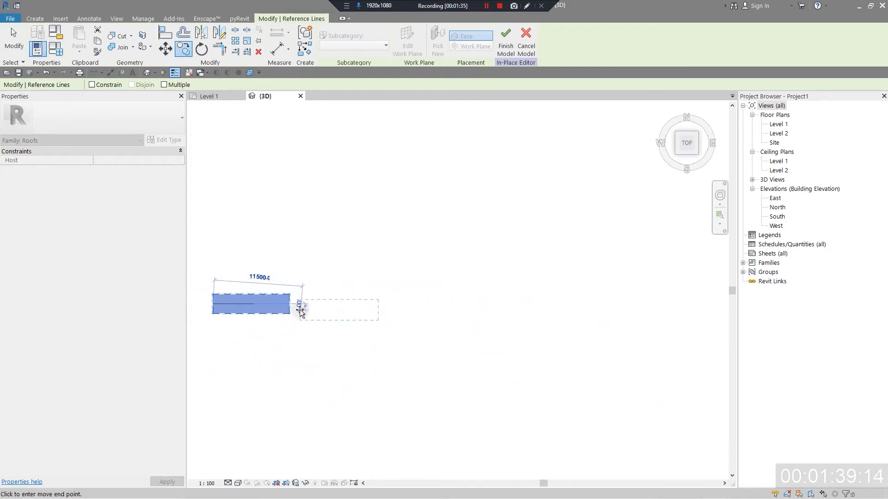
pyautogui.scroll(2, 291, 304)
pyautogui.click(352, 303)
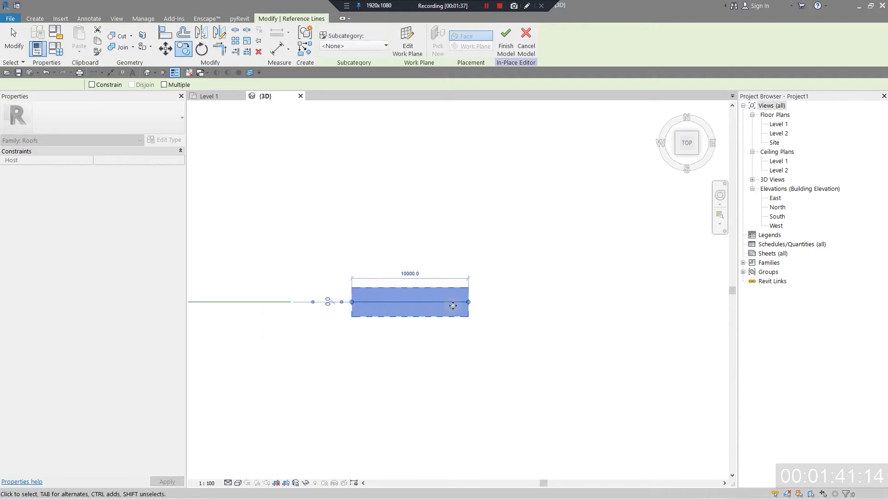
# Copy the second reference line onward to make a third one in line with a similar gap.
pyautogui.click(183, 48)
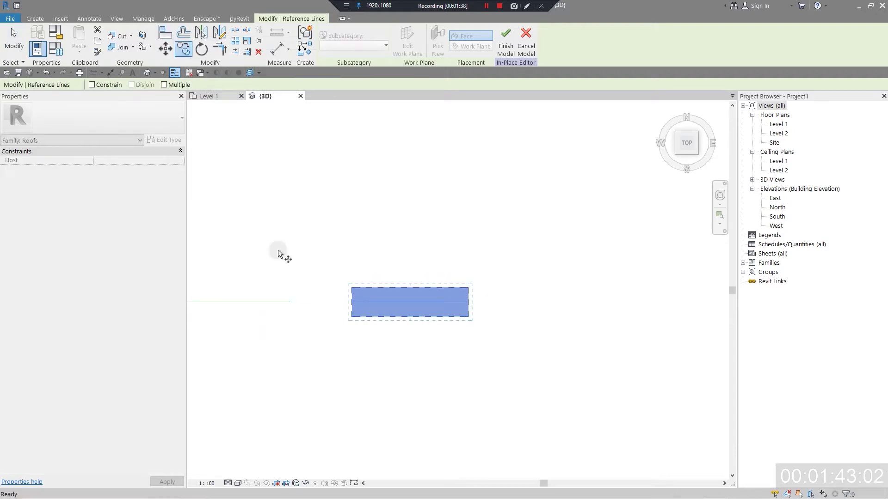
pyautogui.click(350, 307)
pyautogui.click(535, 303)
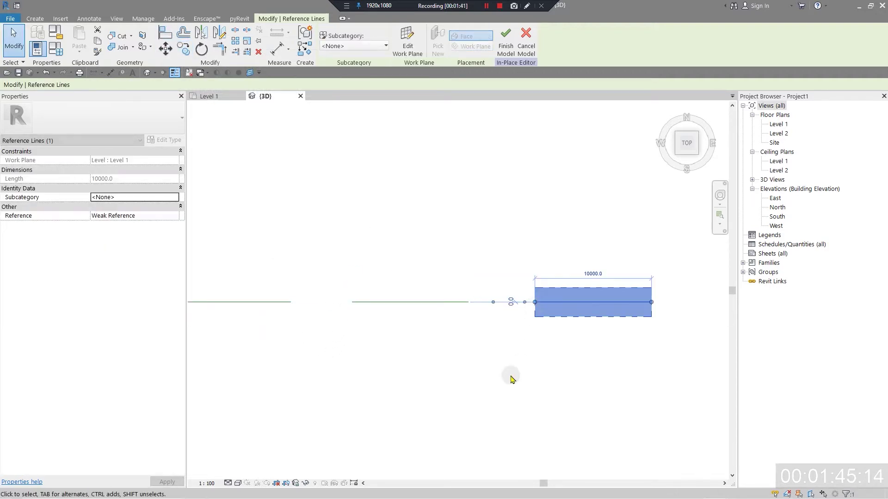
pyautogui.click(469, 376)
# Start a solid Revolve form for the in-place roof at the first reference line.
pyautogui.keyDown('shift'); pyautogui.moveTo(347, 422); pyautogui.dragTo(443, 288, button='middle'); pyautogui.keyUp('shift')
pyautogui.scroll(2, 482, 323)
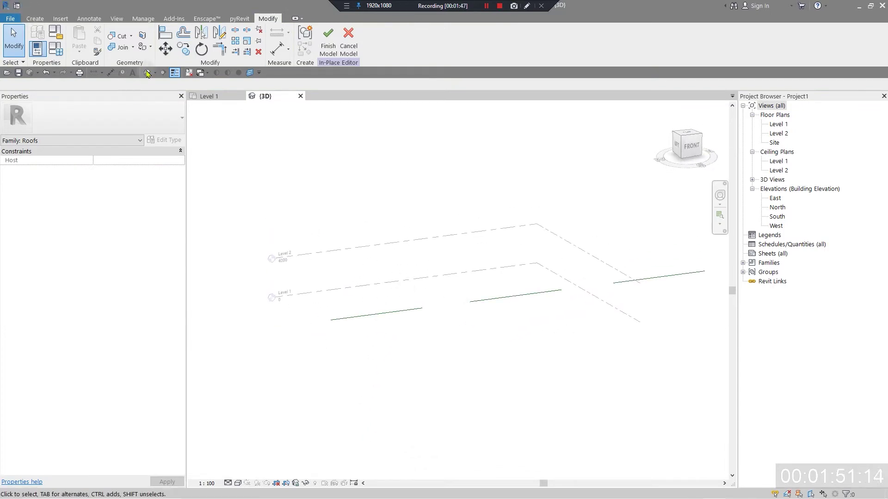
pyautogui.click(37, 18)
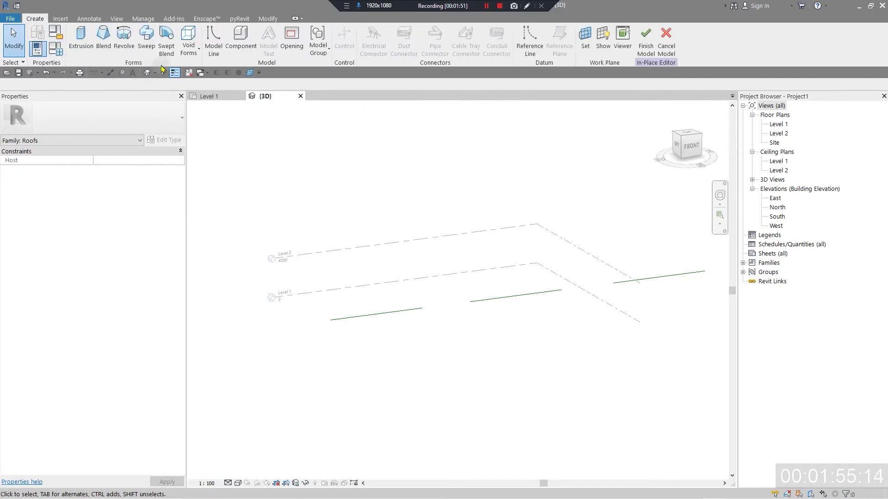
pyautogui.click(124, 36)
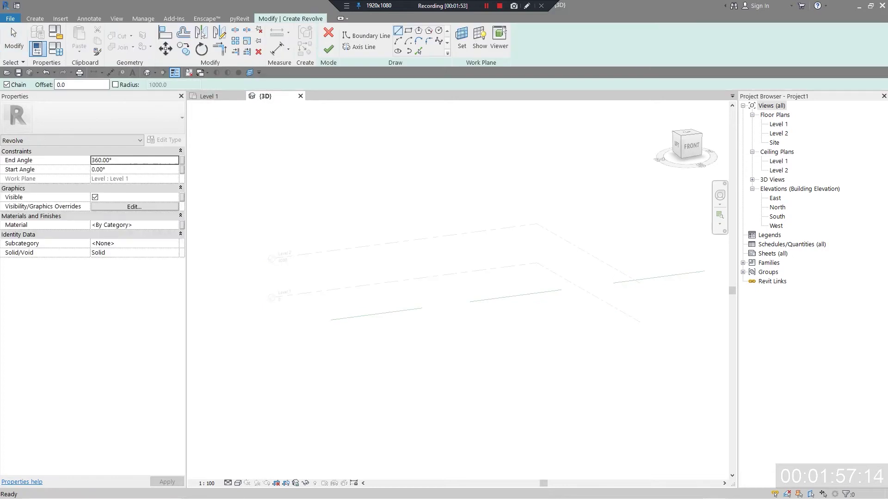
pyautogui.moveTo(455, 378)
pyautogui.keyDown('shift'); pyautogui.mouseDown(button='middle')
pyautogui.moveTo(385, 374)
pyautogui.moveTo(411, 370)
pyautogui.mouseUp(button='middle'); pyautogui.keyUp('shift')
pyautogui.scroll(3, 376, 324)
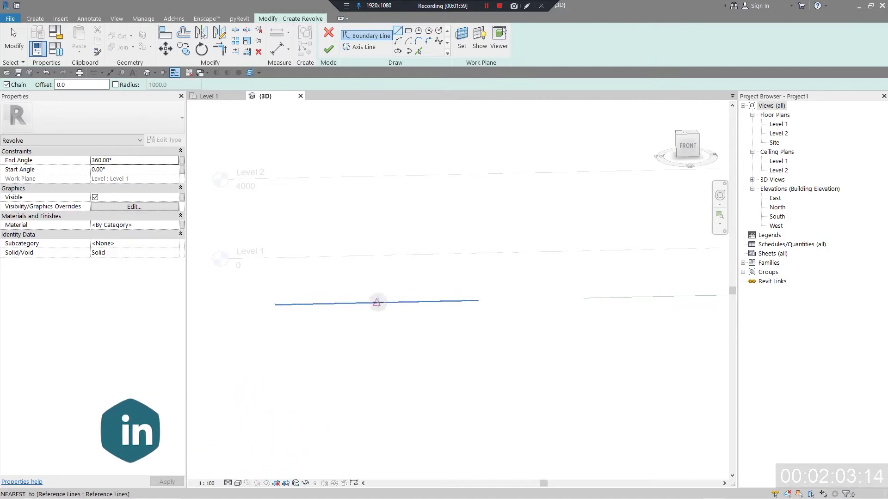
pyautogui.click(376, 302)
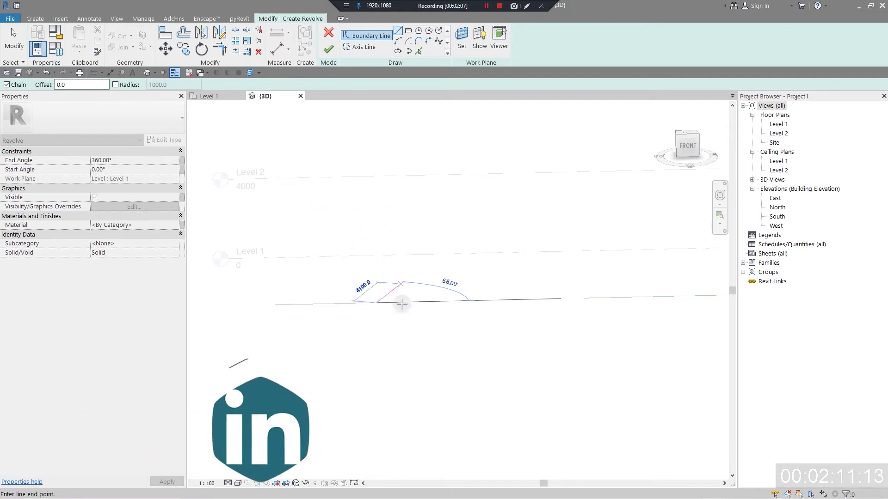
pyautogui.press('Escape')
pyautogui.press('Escape')
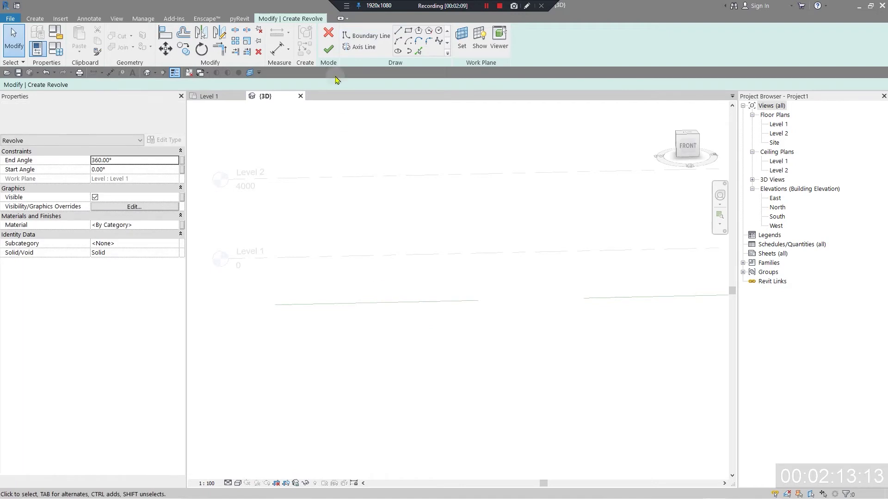
# Set the revolve's work plane to the vertical plane of the first reference line and display it in the front view.
pyautogui.click(462, 37)
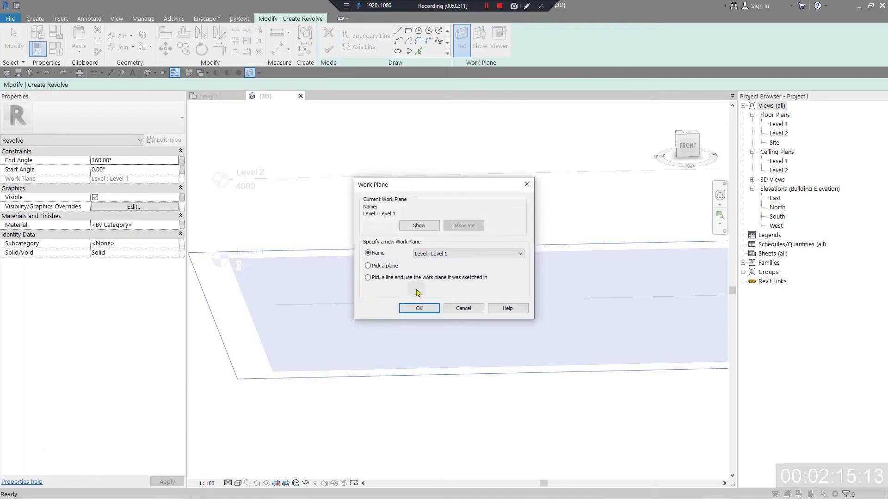
pyautogui.click(406, 310)
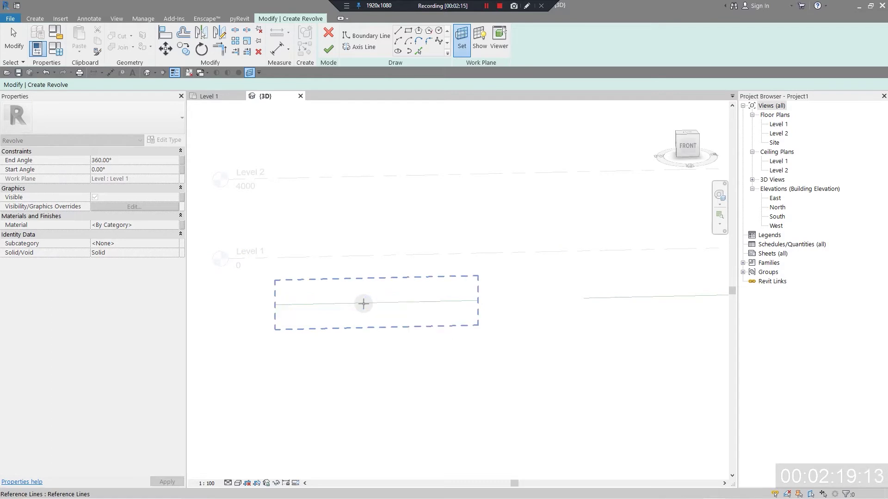
pyautogui.click(363, 304)
pyautogui.click(686, 153)
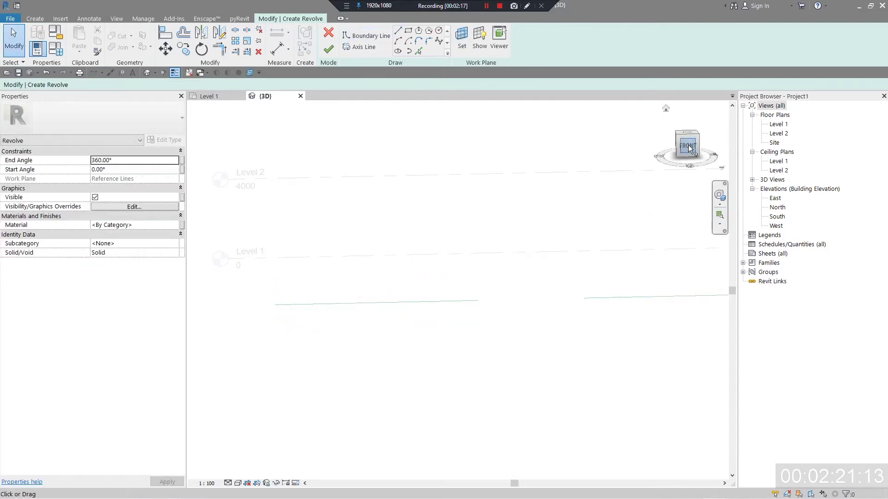
pyautogui.moveTo(422, 288); pyautogui.dragTo(434, 278, button='middle')
pyautogui.scroll(2, 400, 287)
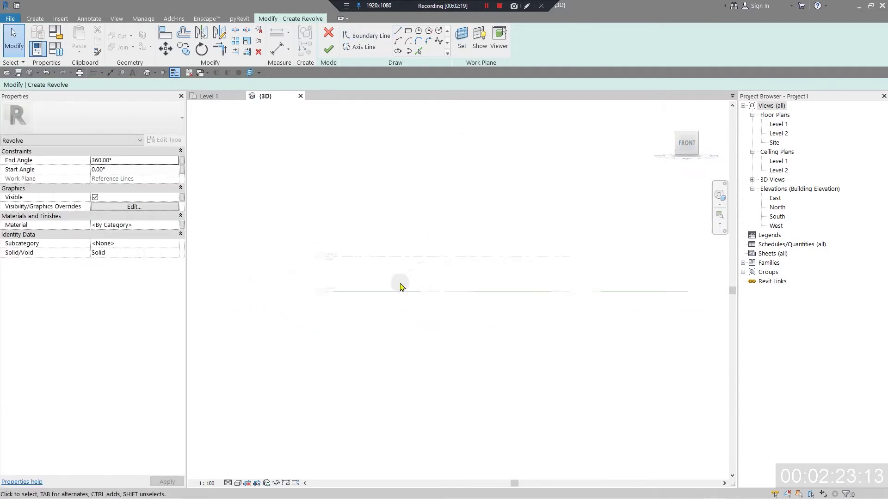
pyautogui.moveTo(350, 295); pyautogui.dragTo(408, 286, button='middle')
pyautogui.scroll(2, 412, 268)
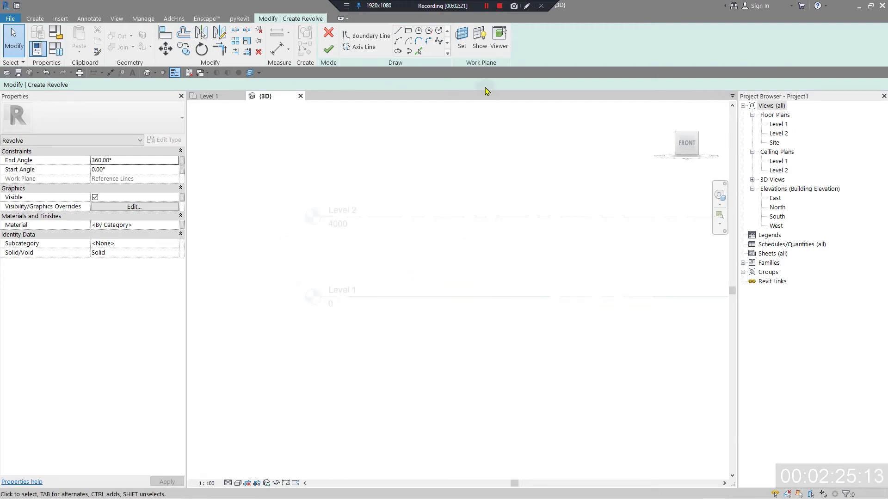
pyautogui.click(479, 39)
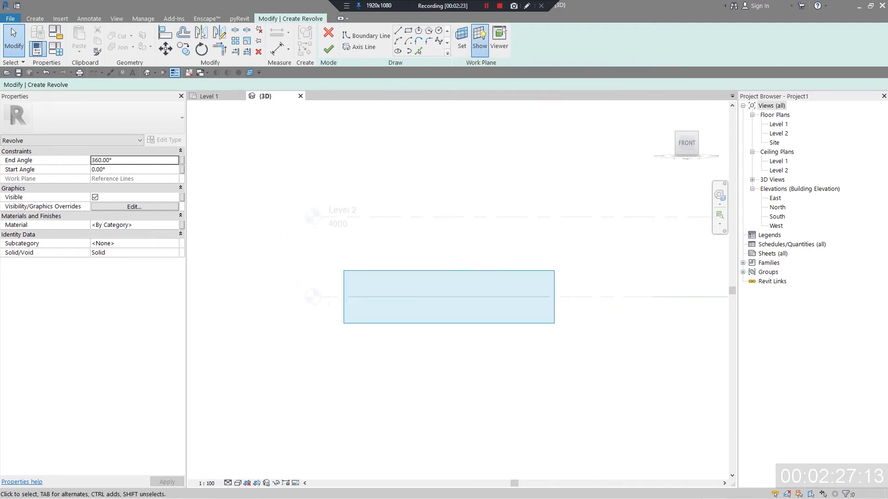
# Draw a vertical boundary line from the midpoint of the first reference line up to Level 2.
pyautogui.click(390, 35)
pyautogui.click(442, 297)
pyautogui.scroll(2, 367, 332)
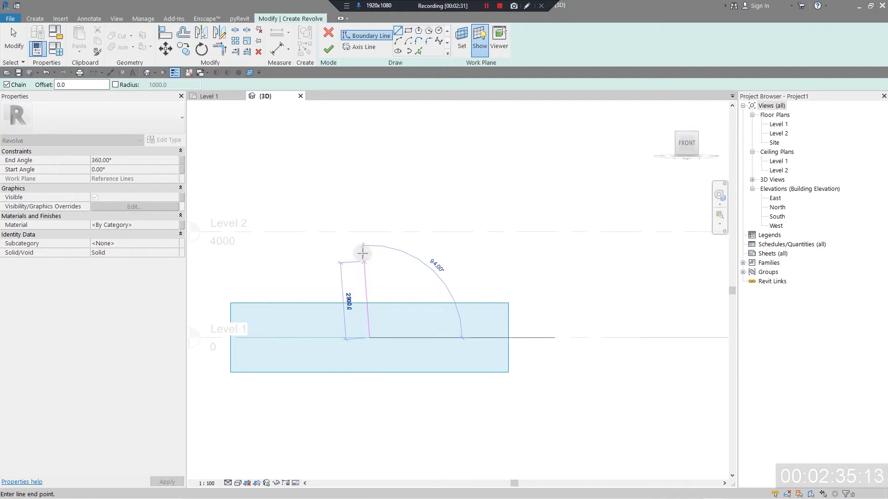
pyautogui.click(369, 232)
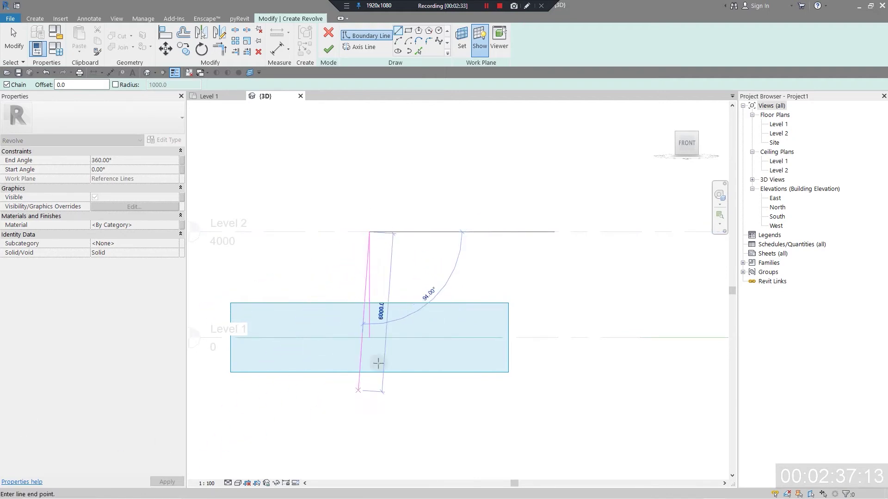
pyautogui.press('Escape')
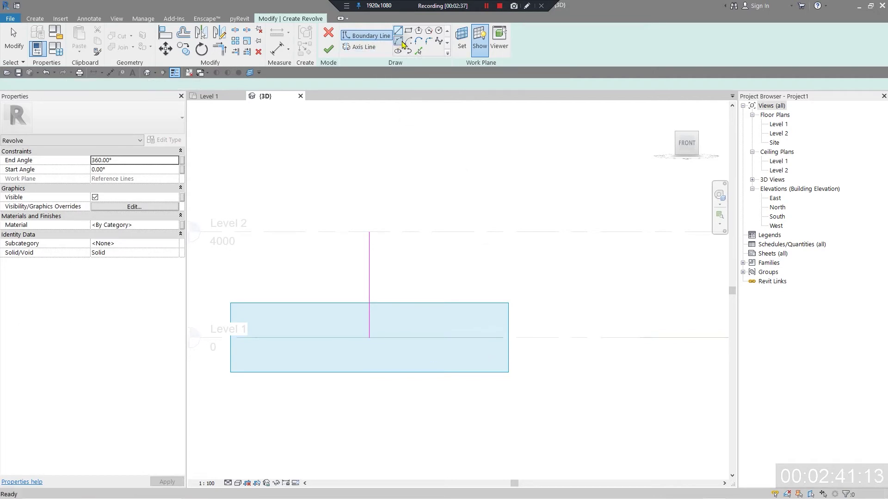
# Draw a start-end-radius boundary arc from the reference line's right end up to near the top of the vertical line.
pyautogui.click(498, 337)
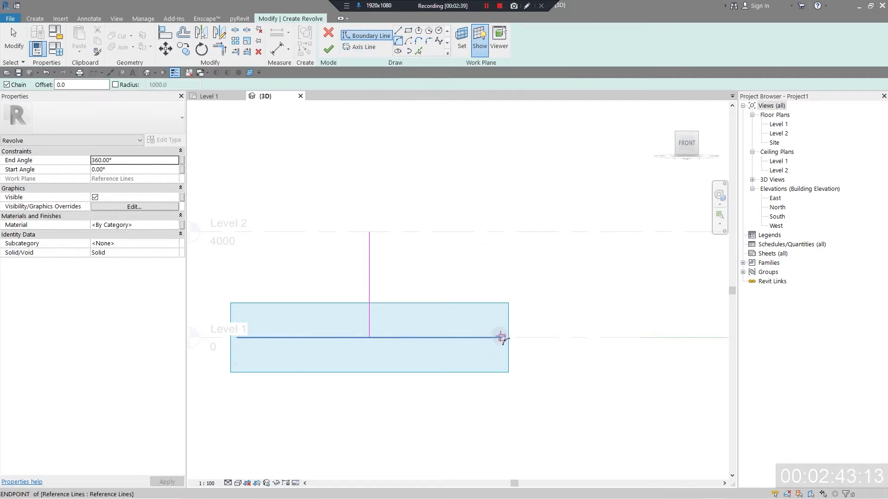
pyautogui.click(549, 337)
pyautogui.scroll(3, 416, 251)
pyautogui.click(342, 223)
pyautogui.scroll(2, 348, 228)
pyautogui.click(423, 260)
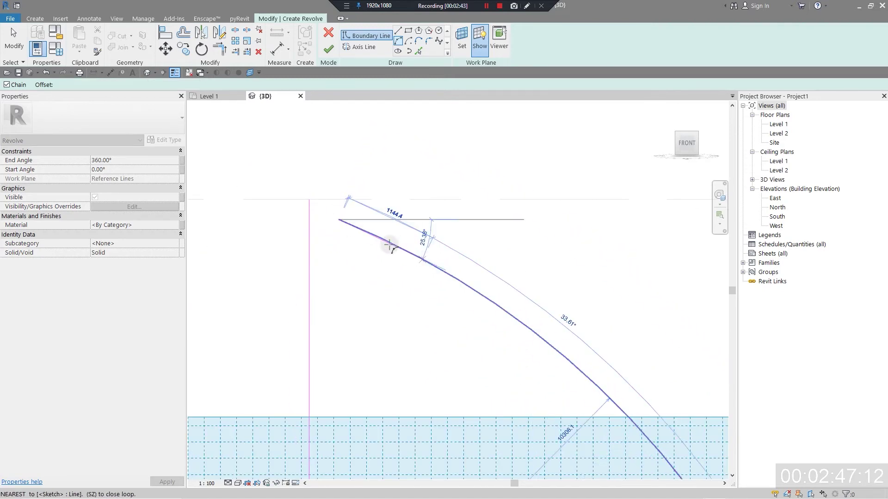
# Draw a small start-end-radius boundary arc joining the top of the vertical line to the upper end of the large arc.
pyautogui.scroll(3, 304, 200)
pyautogui.click(308, 199)
pyautogui.scroll(2, 309, 202)
pyautogui.click(353, 223)
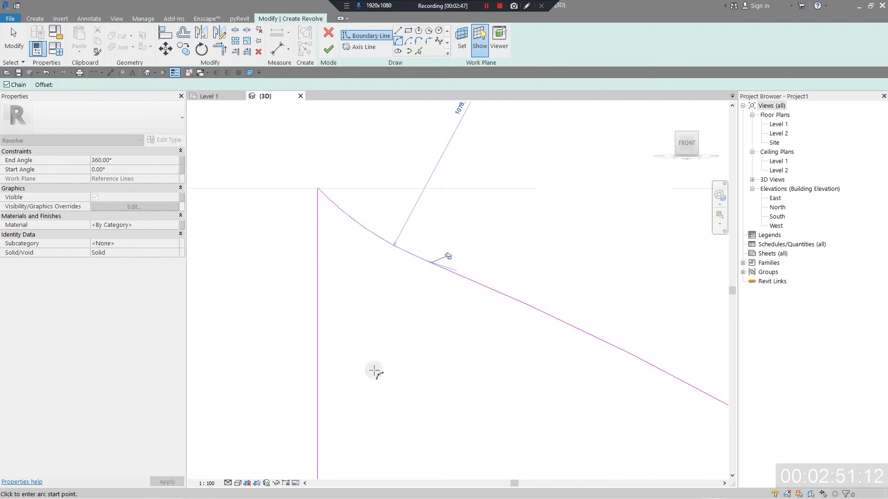
pyautogui.press('Escape')
pyautogui.press('Escape')
pyautogui.scroll(-1, 366, 365)
pyautogui.scroll(-5, 365, 368)
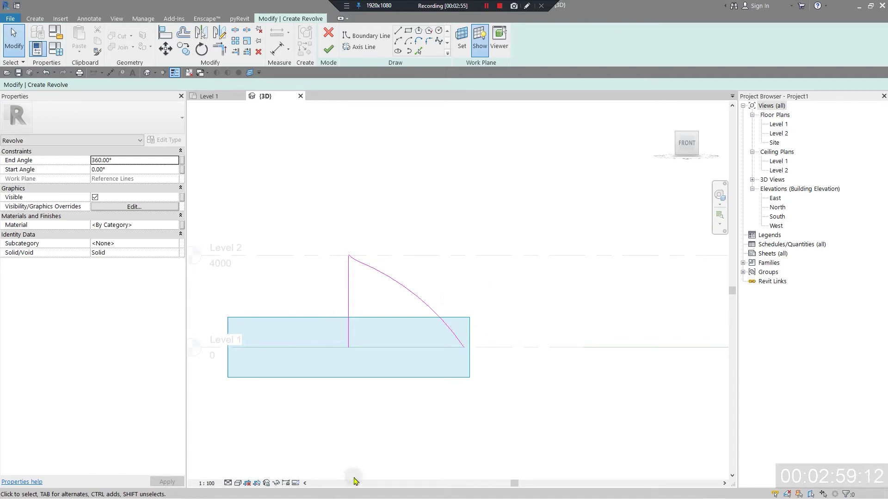
# Offset copies of the large and small boundary arcs 100 mm toward the inside of the profile.
pyautogui.scroll(3, 322, 275)
pyautogui.moveTo(510, 351)
pyautogui.mouseDown(button='middle')
pyautogui.moveTo(365, 282)
pyautogui.moveTo(467, 300)
pyautogui.mouseUp(button='middle')
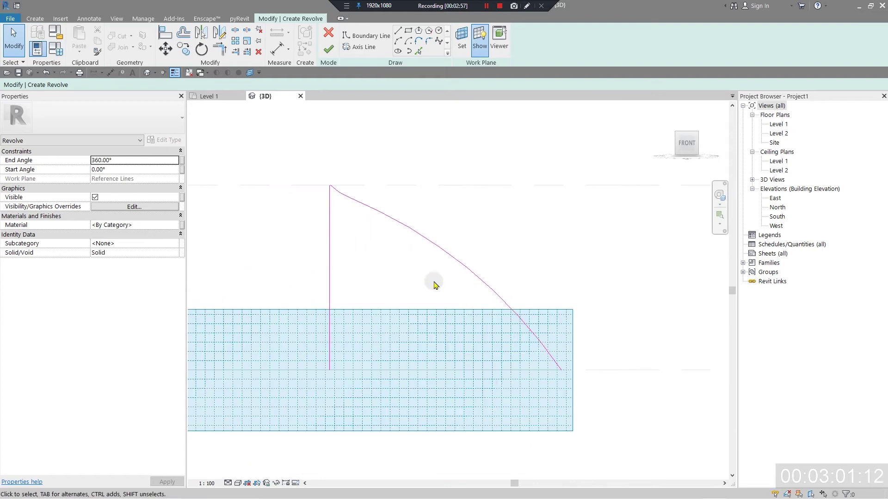
pyautogui.moveTo(304, 236); pyautogui.dragTo(387, 252, button='middle')
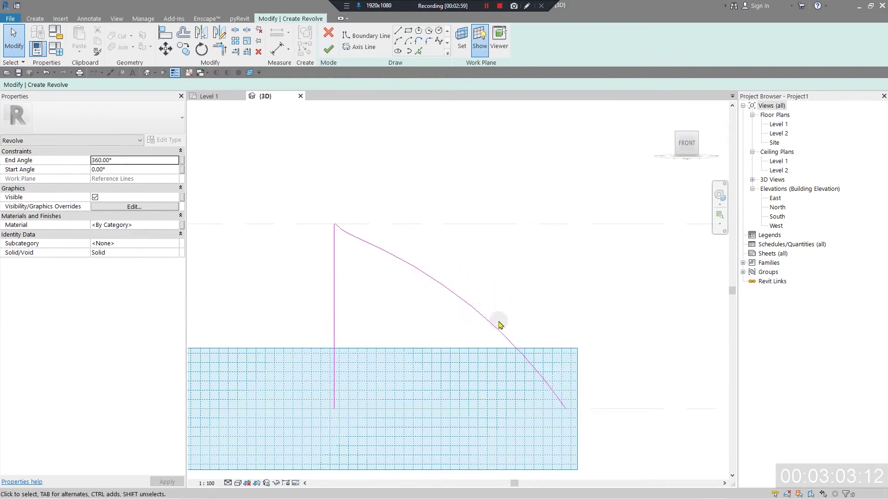
pyautogui.moveTo(501, 325); pyautogui.dragTo(452, 258, button='middle')
pyautogui.moveTo(337, 175); pyautogui.dragTo(414, 234, button='middle')
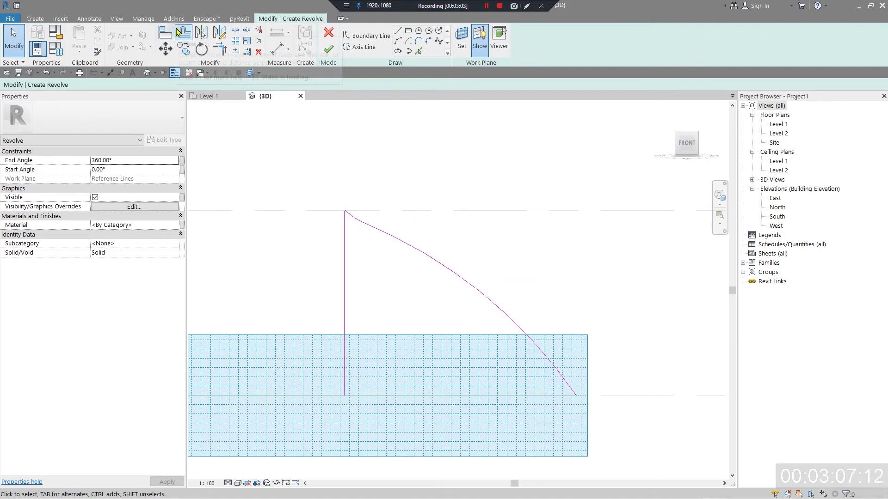
pyautogui.click(181, 32)
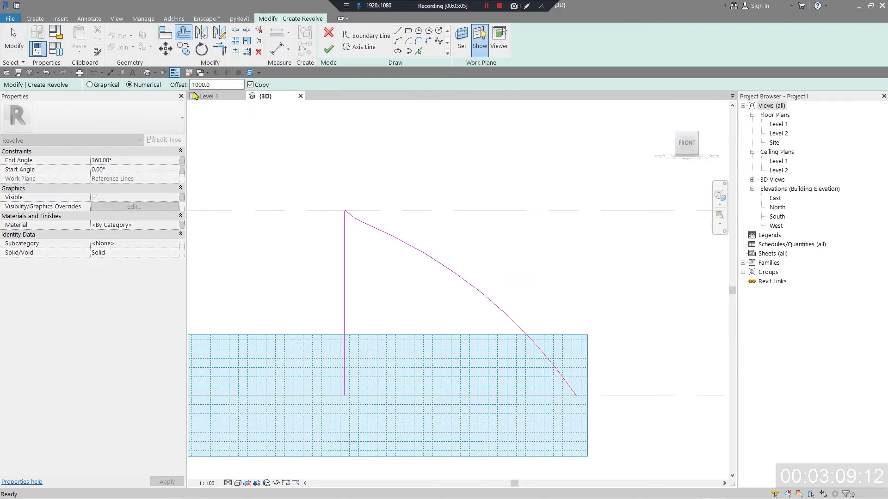
pyautogui.scroll(2, 363, 273)
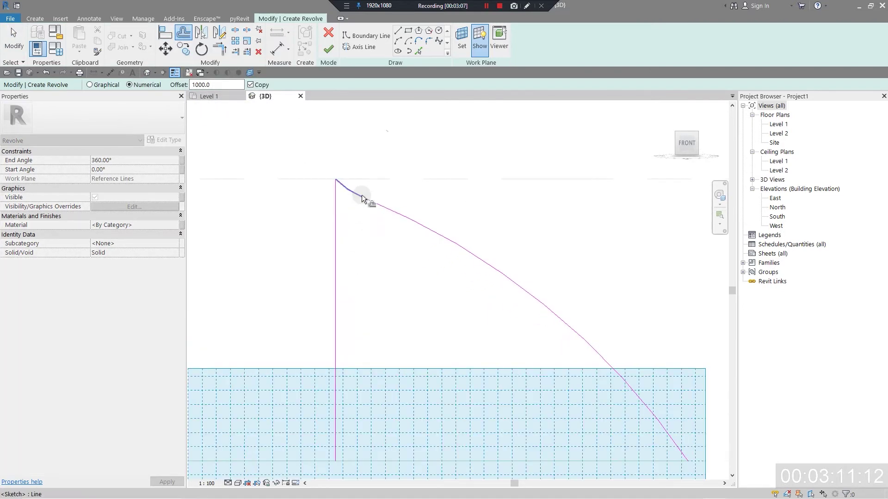
pyautogui.moveTo(216, 86); pyautogui.dragTo(128, 79)
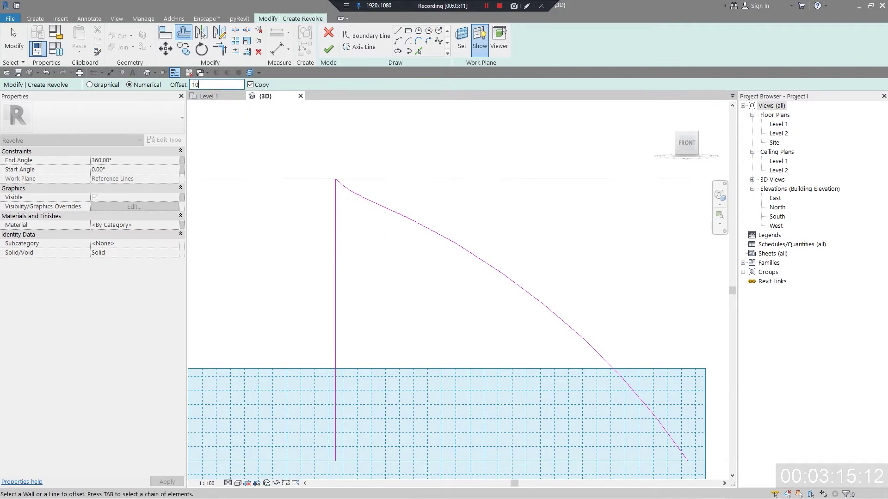
pyautogui.click(442, 238)
pyautogui.scroll(5, 315, 185)
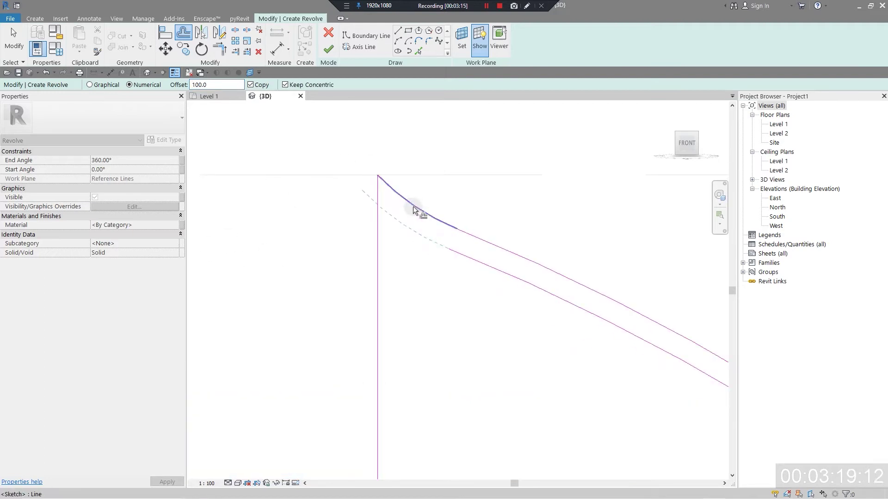
# Draw a horizontal boundary line along the reference line from the outer arc's lower end to the inner arc.
pyautogui.scroll(-5, 428, 307)
pyautogui.scroll(4, 448, 279)
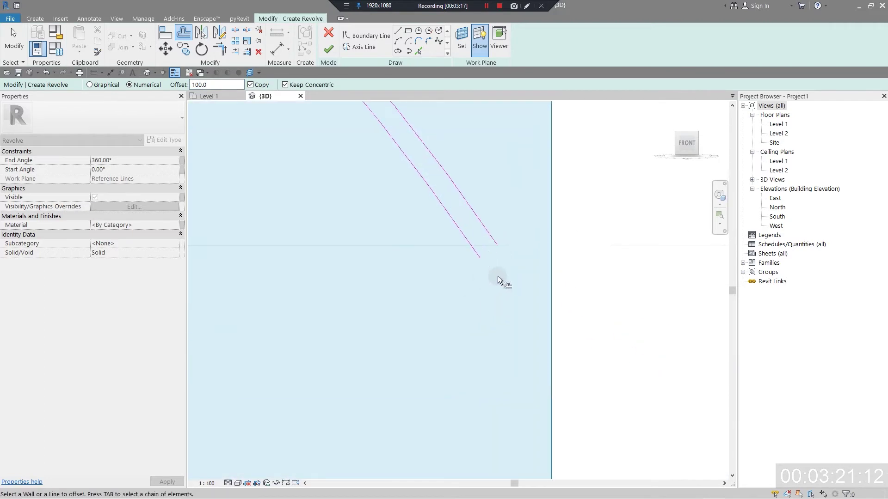
pyautogui.press('l')
pyautogui.press('i')
pyautogui.scroll(4, 472, 301)
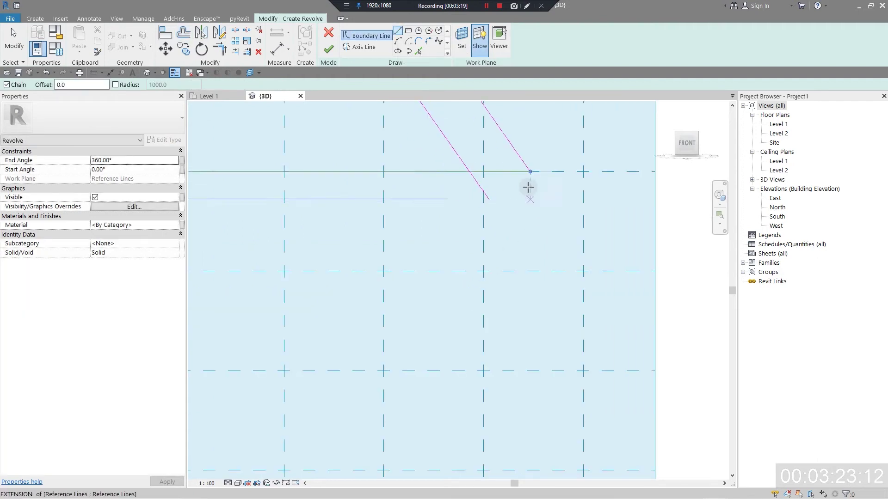
pyautogui.press('Escape')
pyautogui.press('Escape')
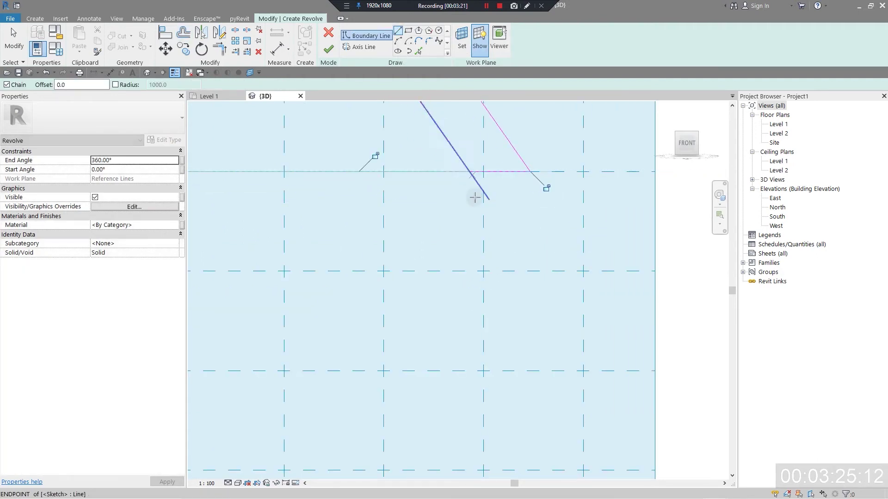
# Trim the inner arc's lower end to a corner with the short horizontal closing line.
pyautogui.press('t')
pyautogui.press('r')
pyautogui.click(462, 160)
pyautogui.click(519, 173)
# Trim the vertical boundary line and the small inner arc to a corner at the top of the profile.
pyautogui.scroll(-10, 401, 305)
pyautogui.moveTo(350, 283); pyautogui.dragTo(420, 358, button='middle')
pyautogui.scroll(8, 331, 259)
pyautogui.scroll(3, 321, 257)
pyautogui.click(329, 172)
pyautogui.click(345, 209)
pyautogui.scroll(-4, 370, 333)
pyautogui.scroll(-6, 369, 330)
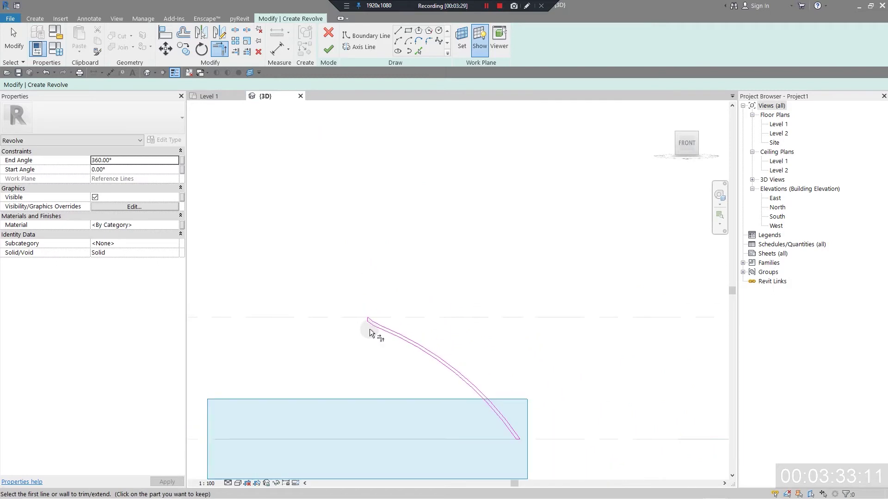
pyautogui.moveTo(390, 319); pyautogui.dragTo(394, 236, button='middle')
pyautogui.press('Escape')
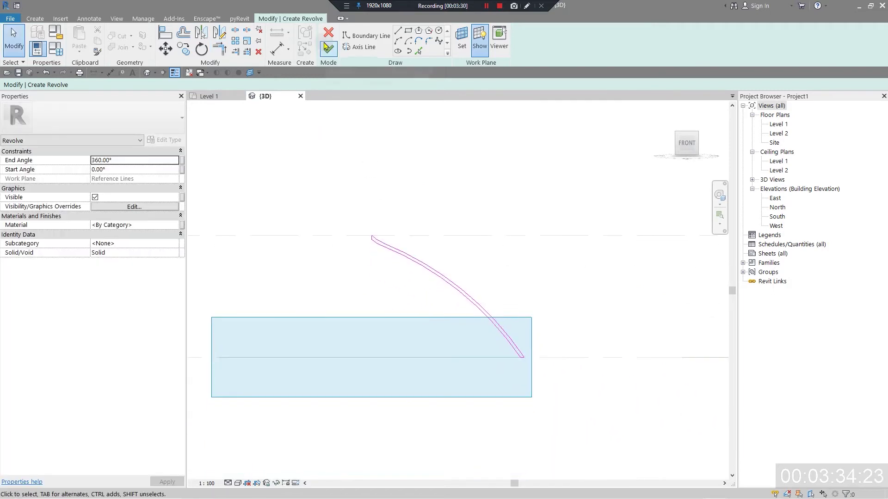
# Draw a vertical axis line for the revolve straight down from the profile's top point.
pyautogui.click(360, 47)
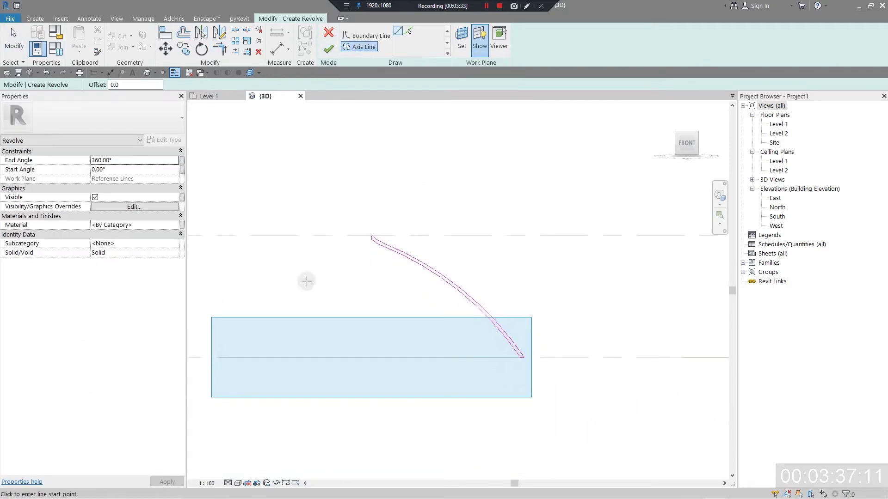
pyautogui.scroll(5, 363, 264)
pyautogui.moveTo(445, 176); pyautogui.dragTo(444, 348, button='middle')
pyautogui.click(417, 258)
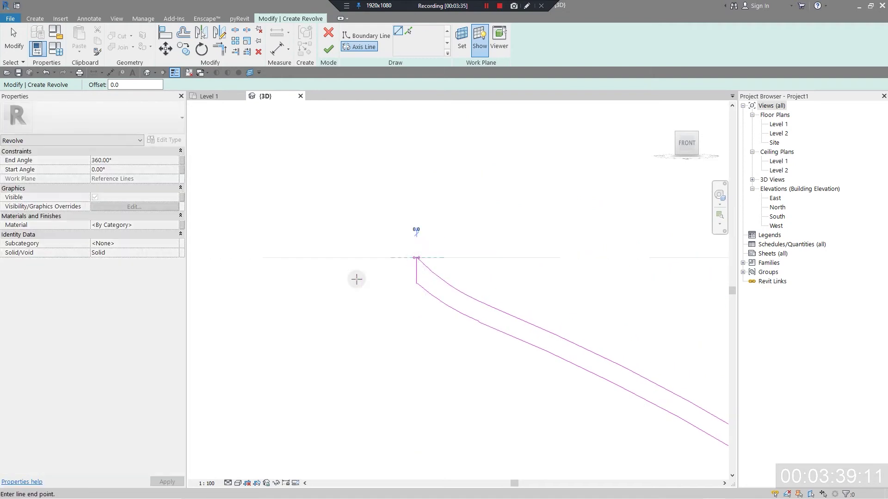
pyautogui.scroll(-4, 391, 387)
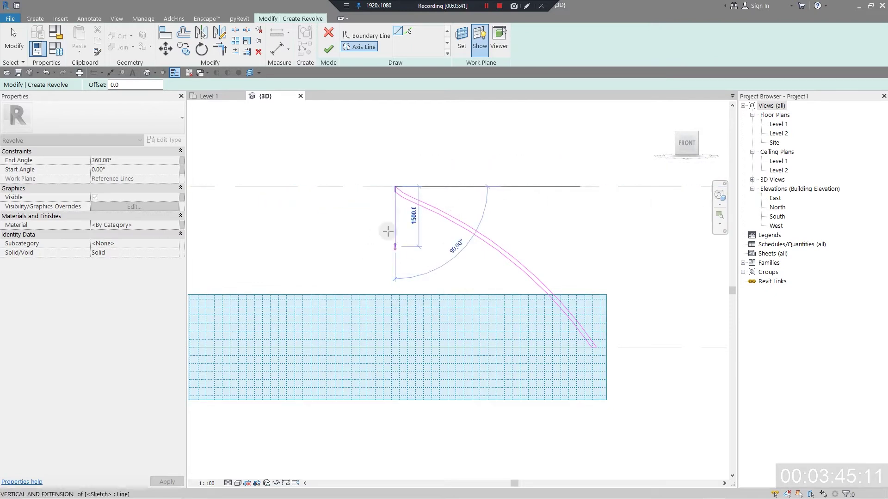
pyautogui.click(390, 283)
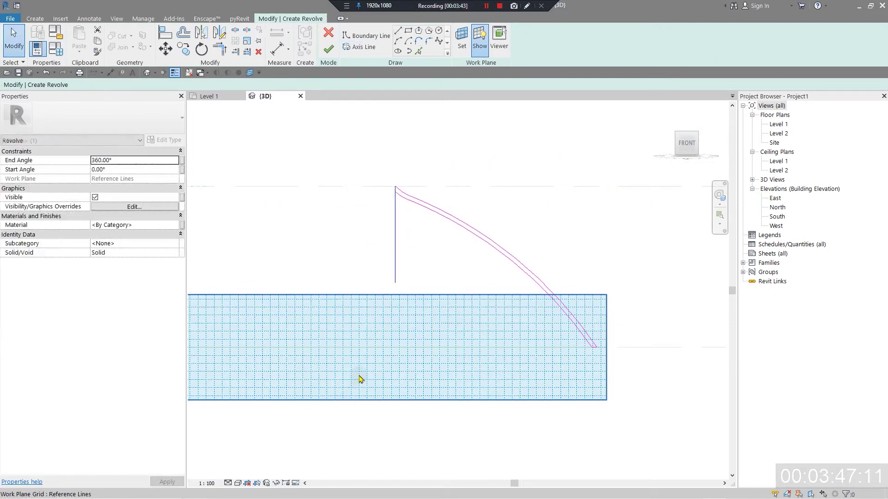
# Finish the revolve form and display the 3D view in the Shaded visual style.
pyautogui.scroll(-1, 402, 248)
pyautogui.keyDown('shift'); pyautogui.moveTo(402, 247); pyautogui.dragTo(451, 307, button='middle'); pyautogui.keyUp('shift')
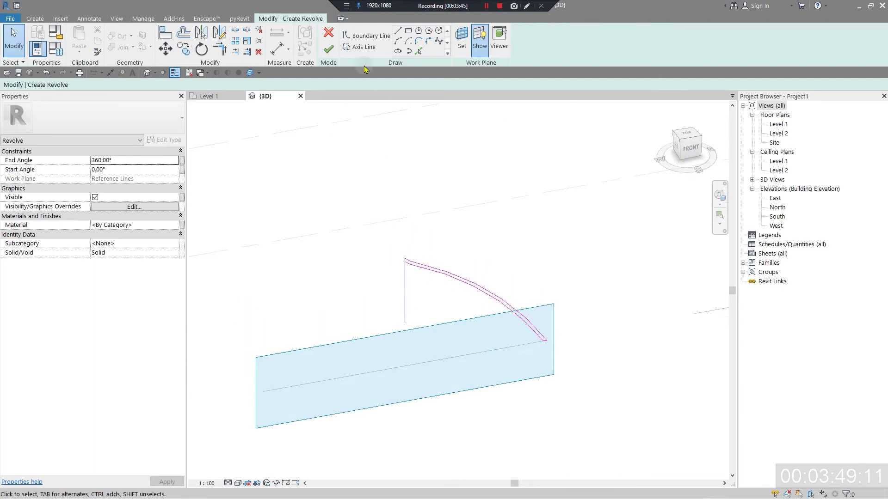
pyautogui.click(329, 49)
pyautogui.click(578, 416)
pyautogui.keyDown('shift'); pyautogui.moveTo(582, 419); pyautogui.dragTo(509, 402, button='middle'); pyautogui.keyUp('shift')
pyautogui.click(239, 486)
pyautogui.click(254, 448)
pyautogui.moveTo(518, 430)
pyautogui.mouseDown(button='middle')
pyautogui.moveTo(363, 344)
pyautogui.moveTo(403, 468)
pyautogui.moveTo(402, 237)
pyautogui.moveTo(409, 481)
pyautogui.mouseUp(button='middle')
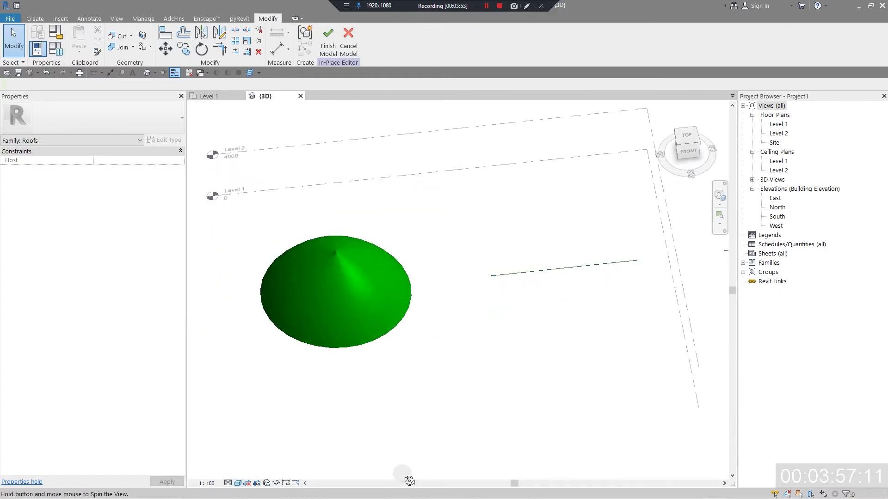
# Examine the revolved roof and the second reference line from several angles.
pyautogui.scroll(3, 365, 236)
pyautogui.scroll(-3, 462, 268)
pyautogui.keyDown('shift'); pyautogui.moveTo(484, 346); pyautogui.dragTo(453, 317, button='middle'); pyautogui.keyUp('shift')
pyautogui.scroll(1, 538, 369)
pyautogui.moveTo(537, 369); pyautogui.dragTo(251, 341, button='middle')
pyautogui.moveTo(414, 277); pyautogui.dragTo(537, 268, button='middle')
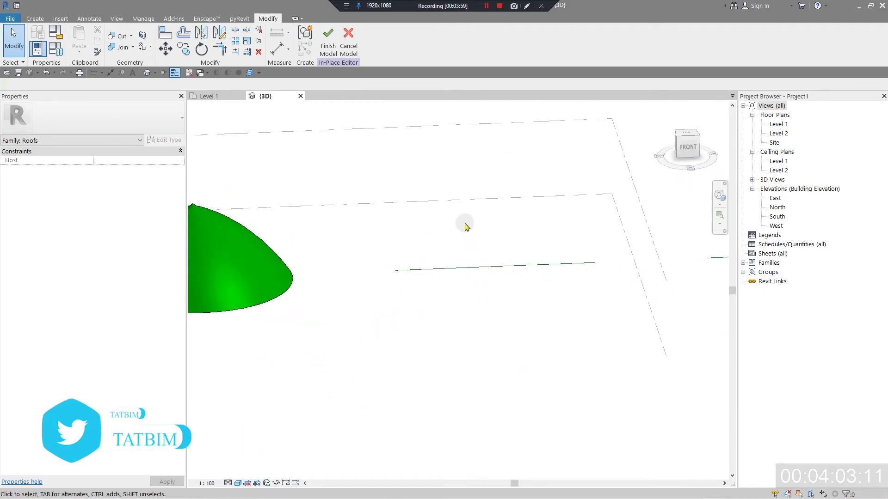
pyautogui.keyDown('shift'); pyautogui.moveTo(468, 220); pyautogui.dragTo(505, 453, button='middle'); pyautogui.keyUp('shift')
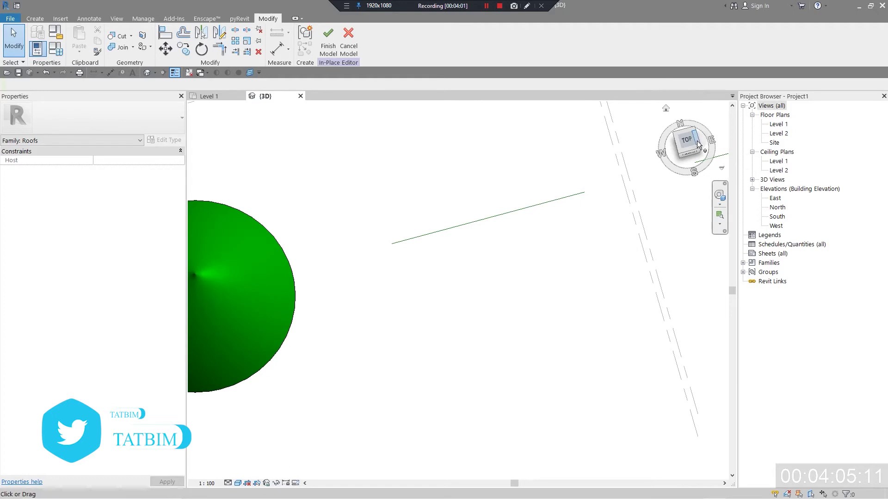
pyautogui.moveTo(297, 341); pyautogui.dragTo(377, 317, button='middle')
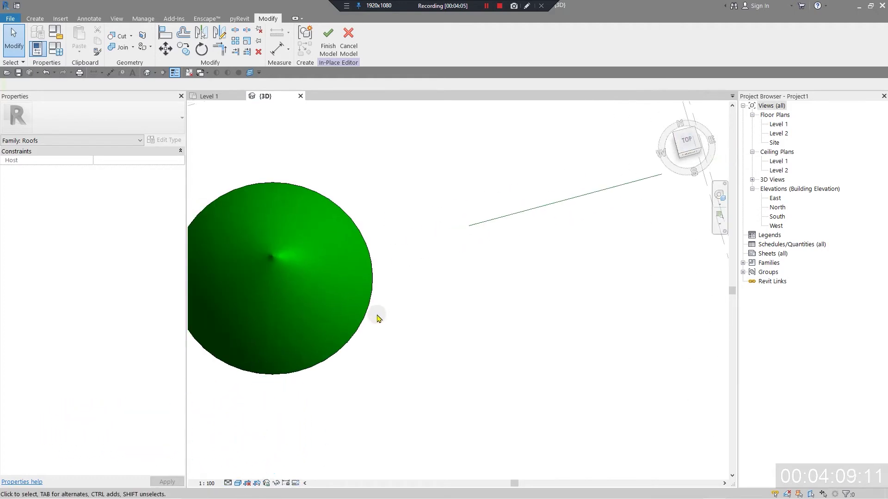
pyautogui.moveTo(489, 362); pyautogui.dragTo(366, 390, button='middle')
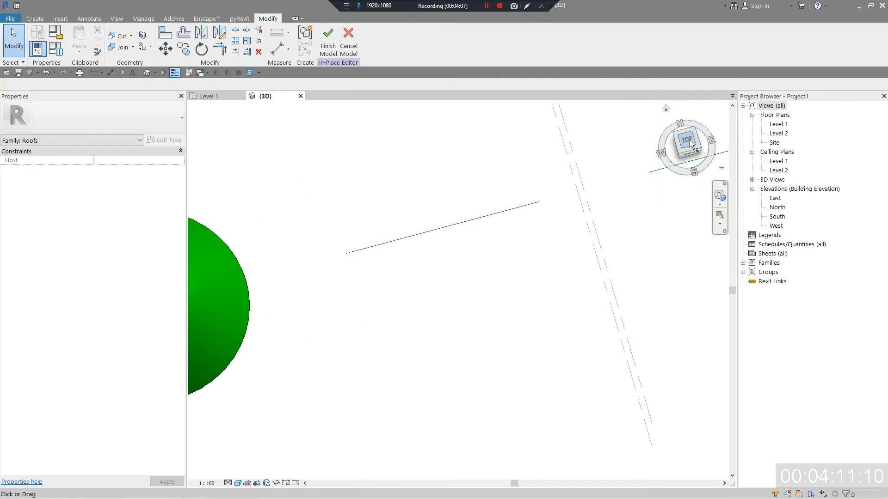
# From the top view, start a Sweep form at the second reference line and set its work plane to Level 1.
pyautogui.click(688, 140)
pyautogui.moveTo(506, 304); pyautogui.dragTo(523, 328, button='middle')
pyautogui.scroll(5, 486, 277)
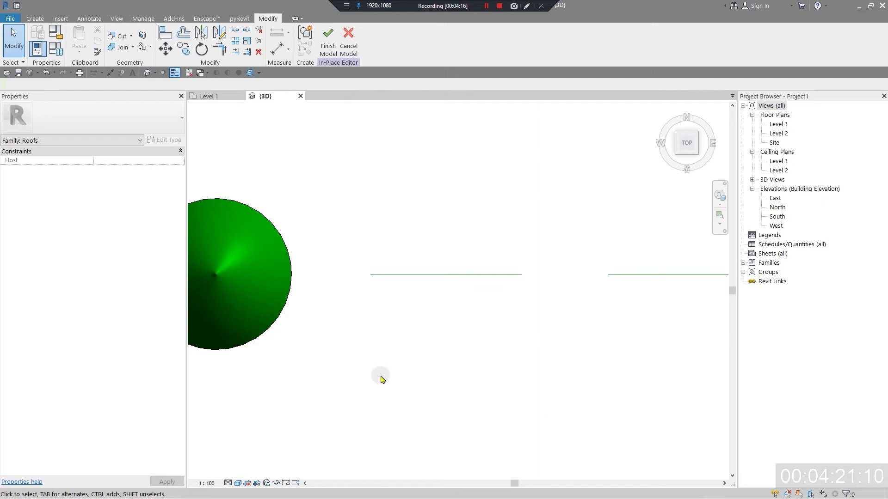
pyautogui.click(36, 19)
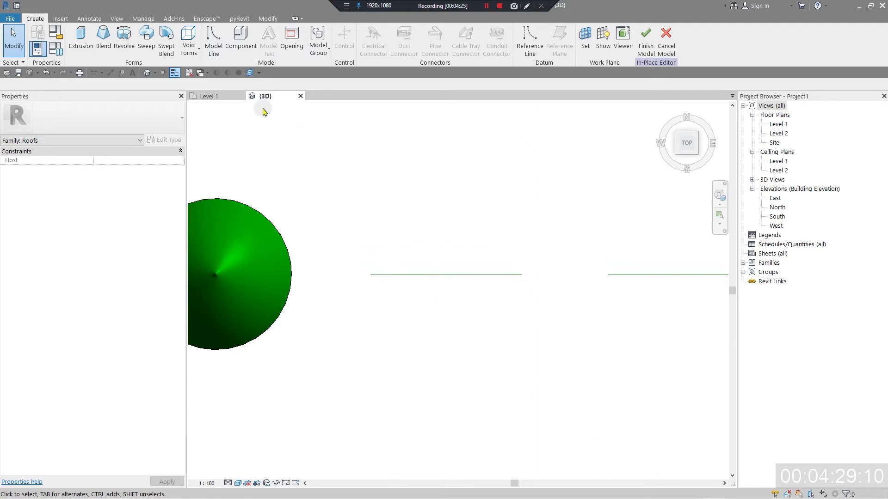
pyautogui.click(146, 38)
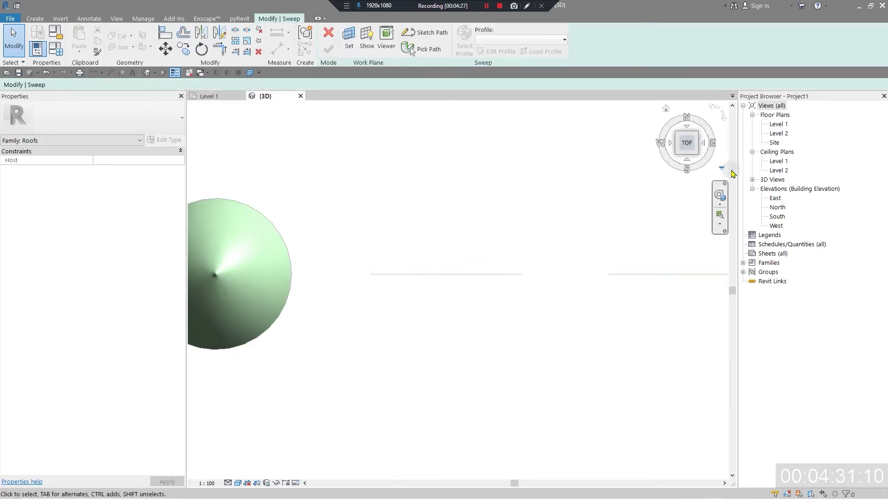
pyautogui.click(350, 47)
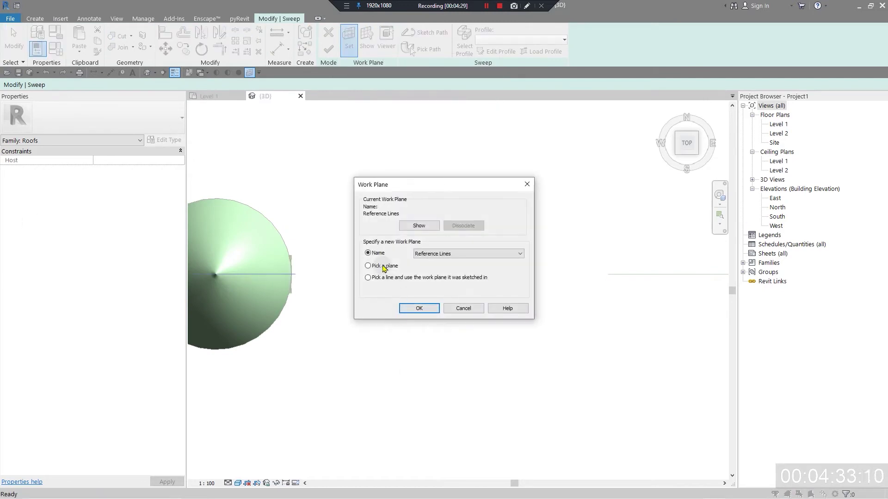
pyautogui.click(434, 268)
pyautogui.click(419, 309)
pyautogui.scroll(2, 442, 278)
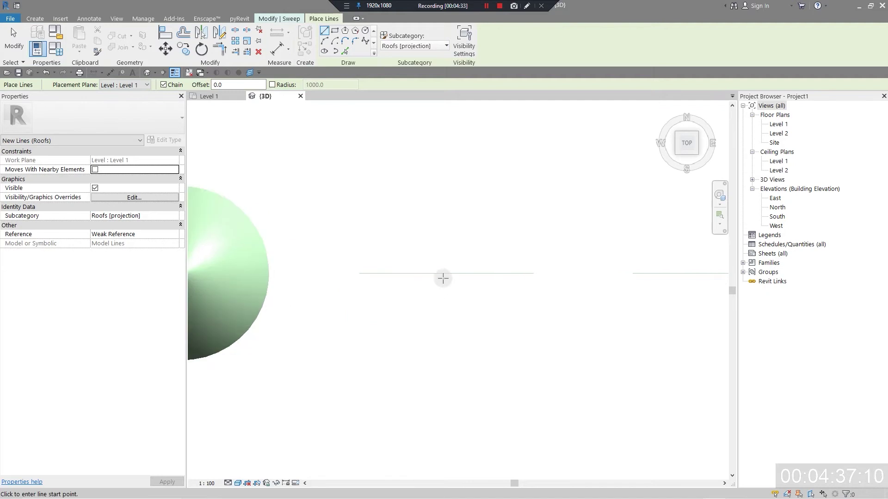
pyautogui.moveTo(498, 337); pyautogui.dragTo(519, 321, button='middle')
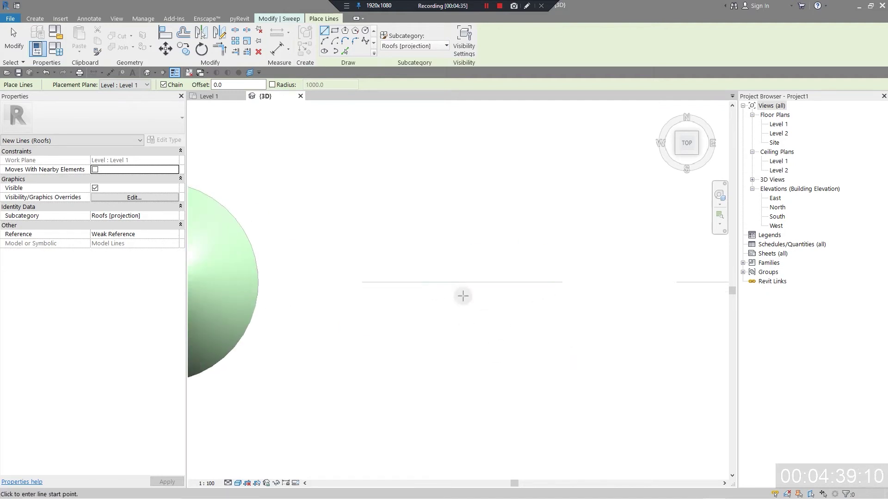
# Sketch the sweep path as an 8-sided inscribed polygon with a 5000 mm radius, centred on the second reference line's midpoint.
pyautogui.click(296, 21)
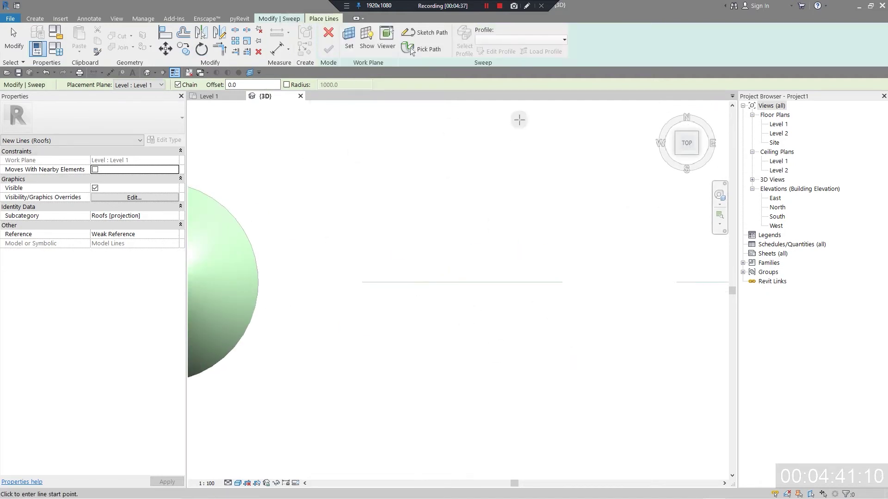
pyautogui.click(428, 32)
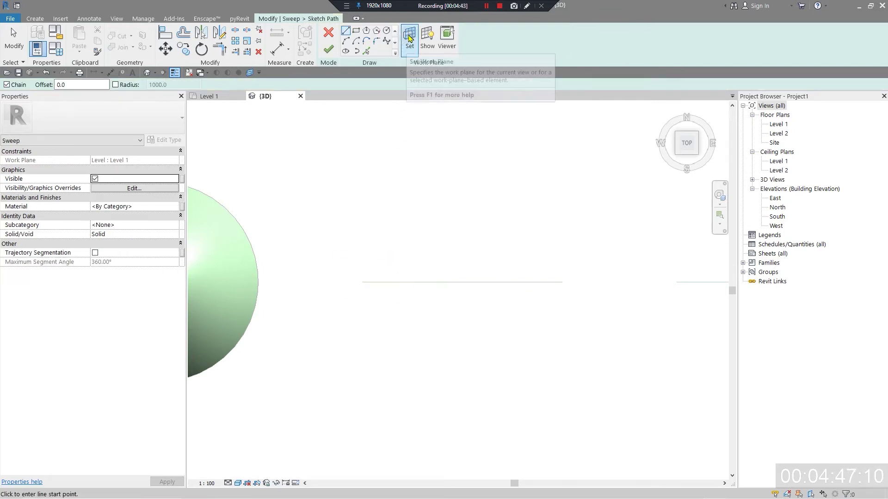
pyautogui.click(369, 32)
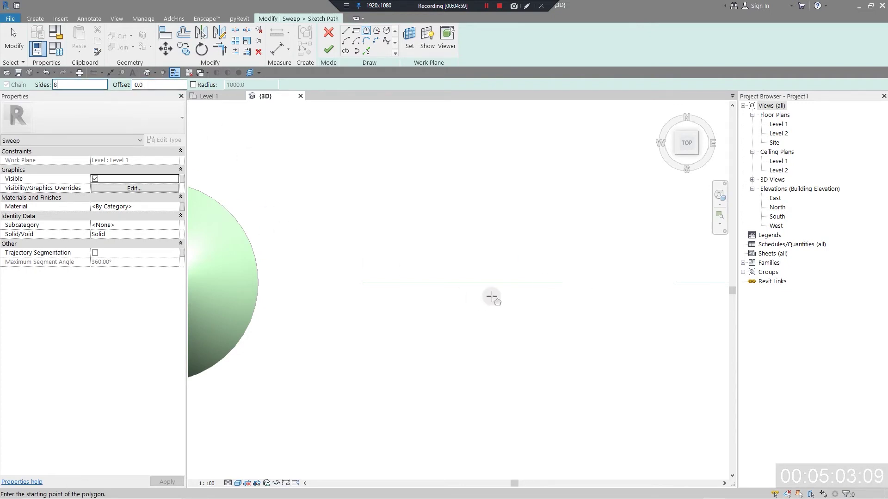
pyautogui.click(462, 282)
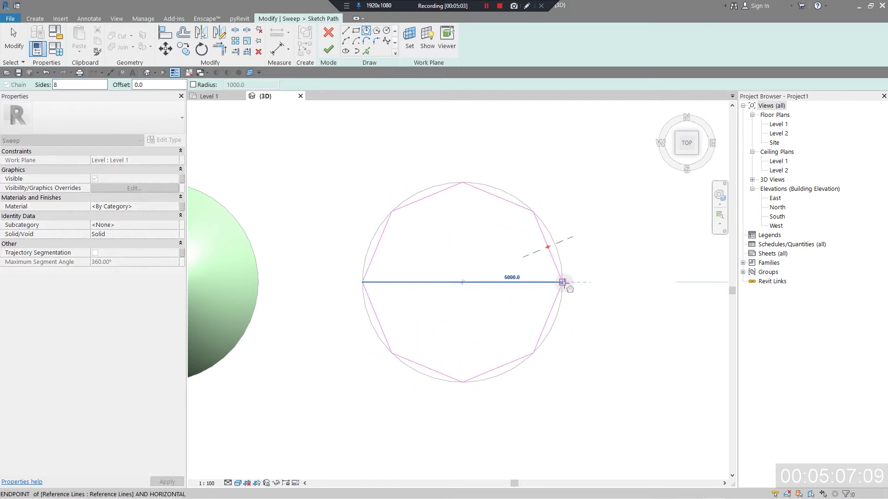
pyautogui.click(562, 282)
pyautogui.press('Escape')
pyautogui.keyDown('shift'); pyautogui.moveTo(502, 386); pyautogui.dragTo(450, 363, button='middle'); pyautogui.keyUp('shift')
pyautogui.scroll(2, 453, 365)
pyautogui.scroll(1, 601, 329)
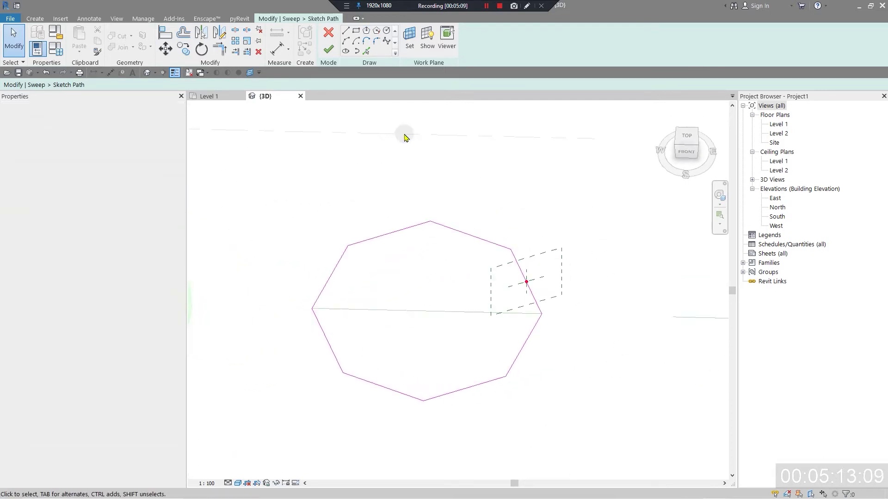
# Finish the octagonal sweep path and open the sweep's profile for sketching.
pyautogui.click(328, 50)
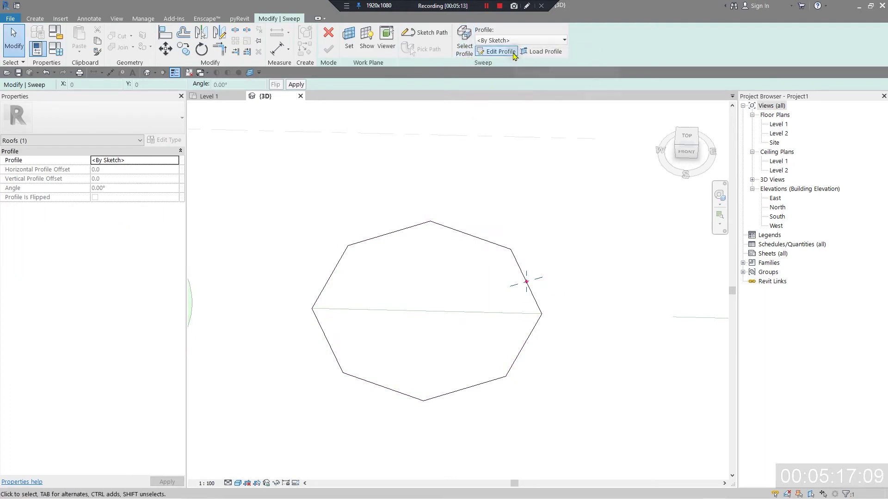
pyautogui.click(496, 51)
pyautogui.scroll(2, 517, 309)
pyautogui.scroll(-2, 494, 318)
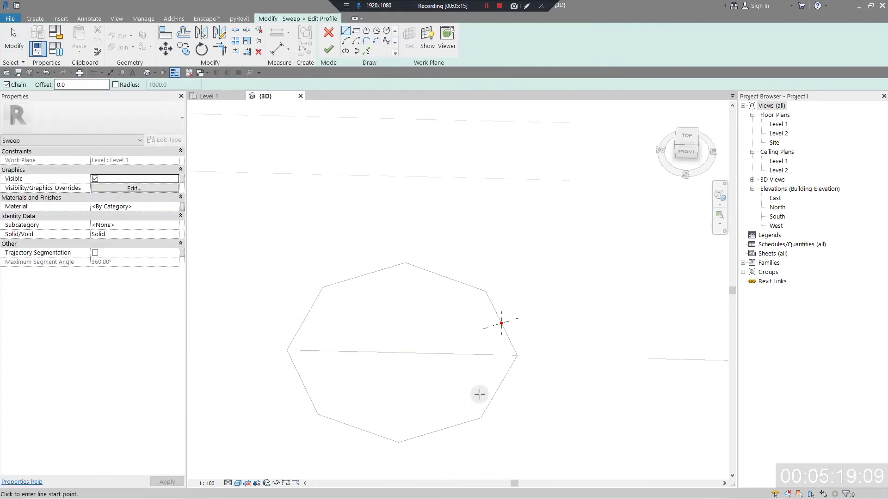
pyautogui.keyDown('shift'); pyautogui.moveTo(481, 412); pyautogui.dragTo(487, 358, button='middle'); pyautogui.keyUp('shift')
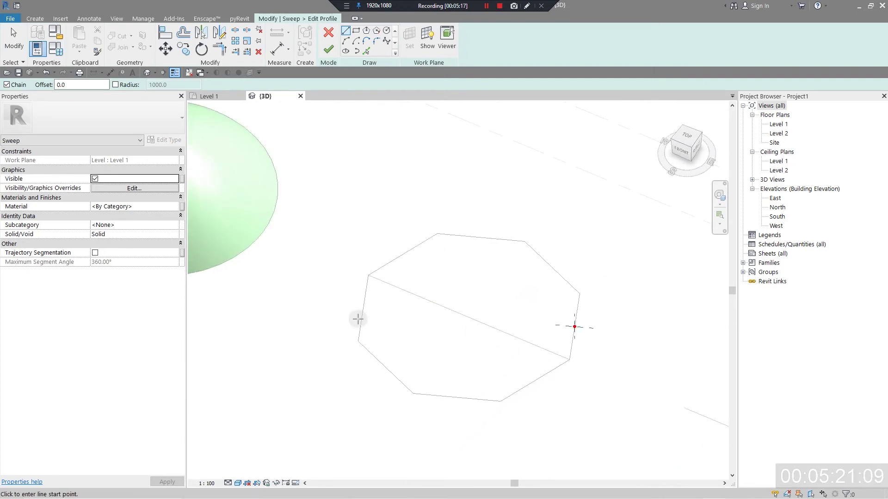
# Draw a horizontal profile line from the path's profile plane marker across the octagon, ending at the middle of the opposite edge.
pyautogui.scroll(2, 574, 327)
pyautogui.click(570, 326)
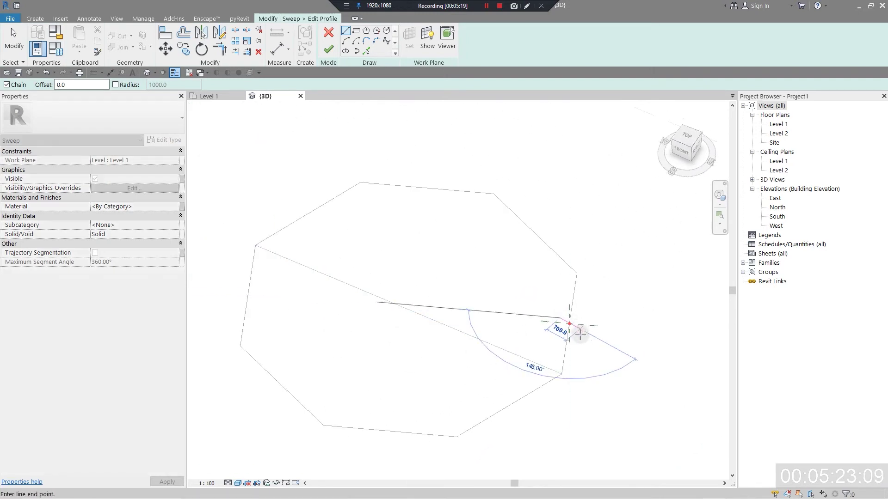
pyautogui.press('Escape')
pyautogui.click(569, 324)
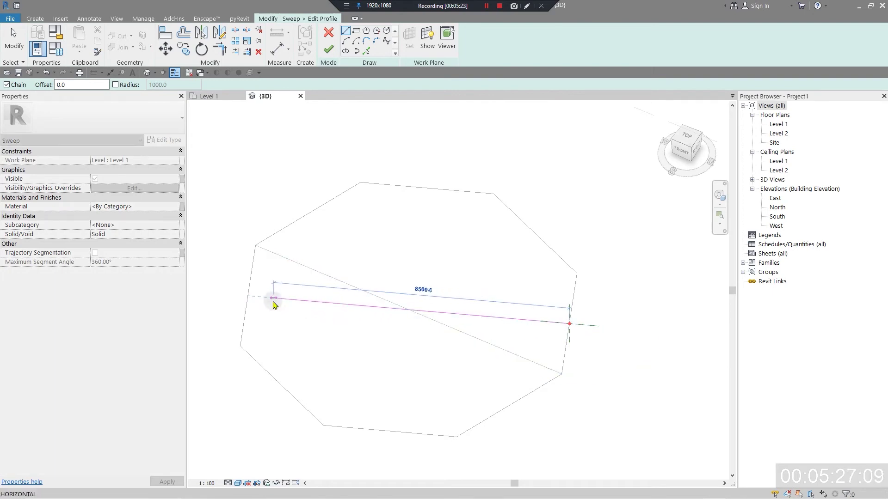
pyautogui.write('000')
pyautogui.press('Return')
pyautogui.press('Escape')
pyautogui.press('Escape')
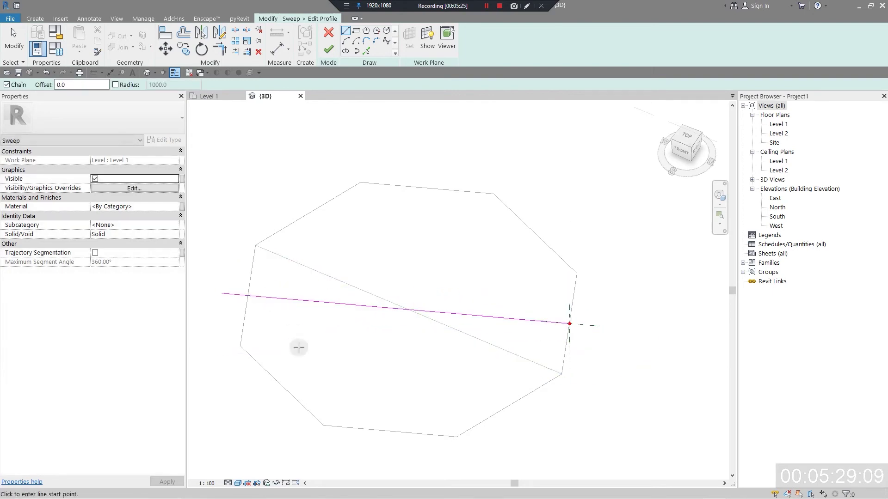
pyautogui.moveTo(222, 293); pyautogui.dragTo(248, 296)
pyautogui.click(428, 365)
pyautogui.moveTo(428, 365)
pyautogui.keyDown('shift'); pyautogui.mouseDown(button='middle')
pyautogui.moveTo(440, 379)
pyautogui.moveTo(524, 396)
pyautogui.moveTo(520, 333)
pyautogui.mouseUp(button='middle'); pyautogui.keyUp('shift')
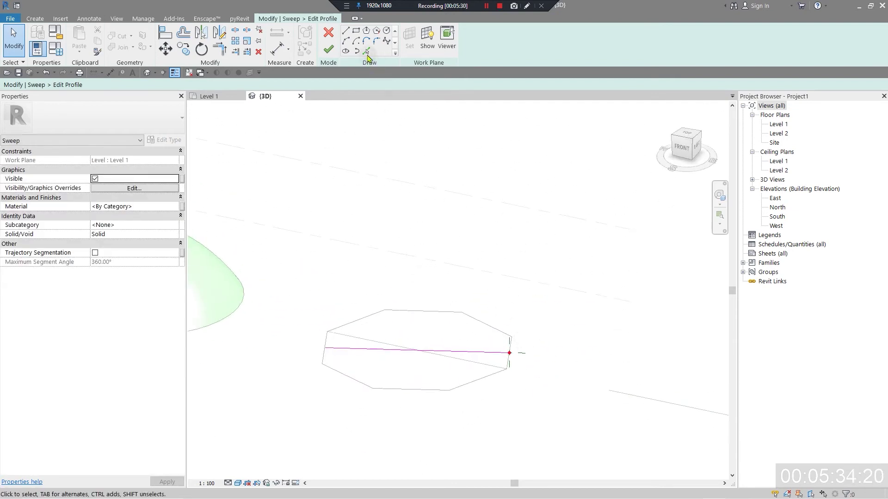
# Draw a 4000 mm vertical line upward from the midpoint of the horizontal profile line.
pyautogui.click(346, 34)
pyautogui.scroll(3, 432, 365)
pyautogui.keyDown('shift'); pyautogui.moveTo(392, 332); pyautogui.dragTo(399, 290, button='middle'); pyautogui.keyUp('shift')
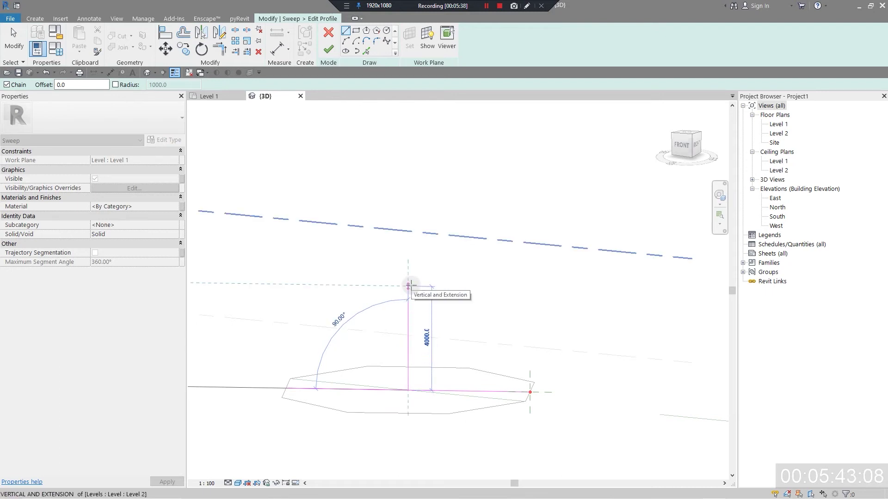
pyautogui.write('4m')
pyautogui.press('Return')
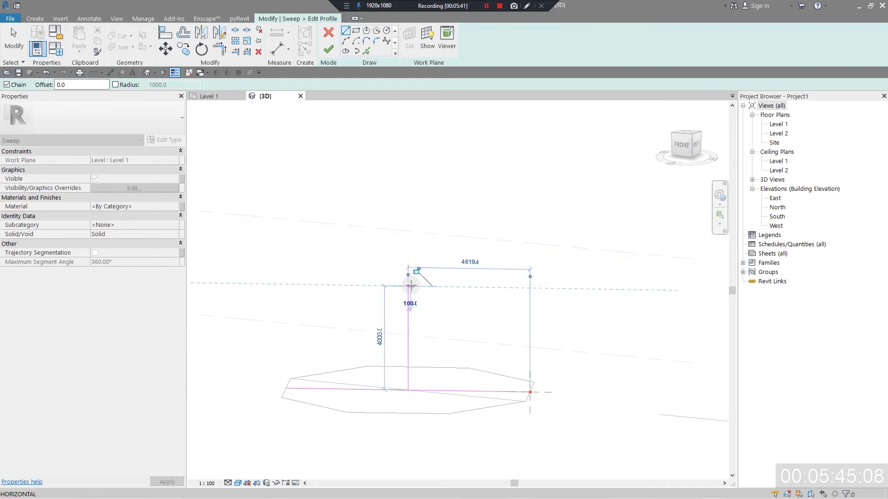
pyautogui.press('Escape')
pyautogui.press('Escape')
# Trim the horizontal and vertical lines to a corner, keeping the horizontal half that meets the profile plane marker.
pyautogui.press('t')
pyautogui.press('r')
pyautogui.click(430, 399)
pyautogui.click(444, 394)
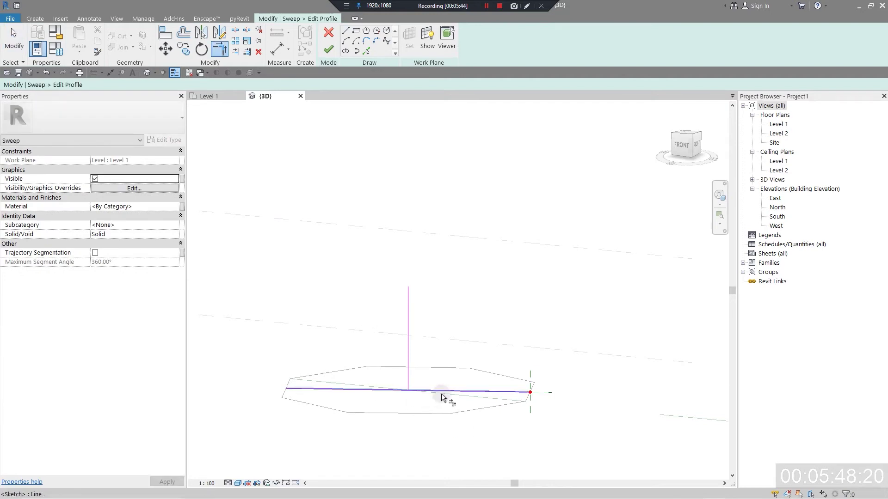
pyautogui.click(409, 371)
pyautogui.press('Escape')
pyautogui.press('Escape')
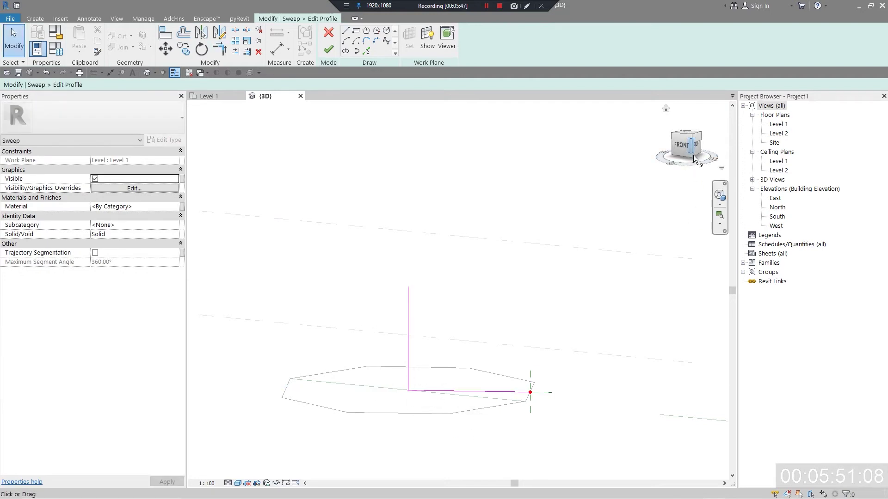
# Orient the 3D view to the Reference Plane : Profile plane.
pyautogui.keyDown('shift'); pyautogui.moveTo(568, 364); pyautogui.dragTo(587, 292, button='middle'); pyautogui.keyUp('shift')
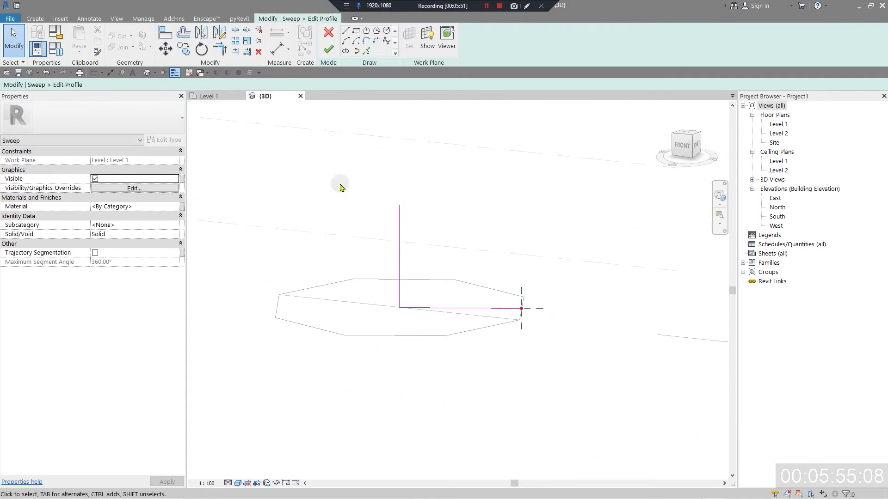
pyautogui.moveTo(546, 328)
pyautogui.keyDown('shift'); pyautogui.mouseDown(button='middle')
pyautogui.moveTo(393, 372)
pyautogui.moveTo(561, 370)
pyautogui.moveTo(532, 337)
pyautogui.mouseUp(button='middle'); pyautogui.keyUp('shift')
pyautogui.scroll(2, 572, 289)
pyautogui.moveTo(573, 288)
pyautogui.keyDown('shift'); pyautogui.mouseDown(button='middle')
pyautogui.moveTo(567, 364)
pyautogui.moveTo(537, 349)
pyautogui.moveTo(550, 336)
pyautogui.mouseUp(button='middle'); pyautogui.keyUp('shift')
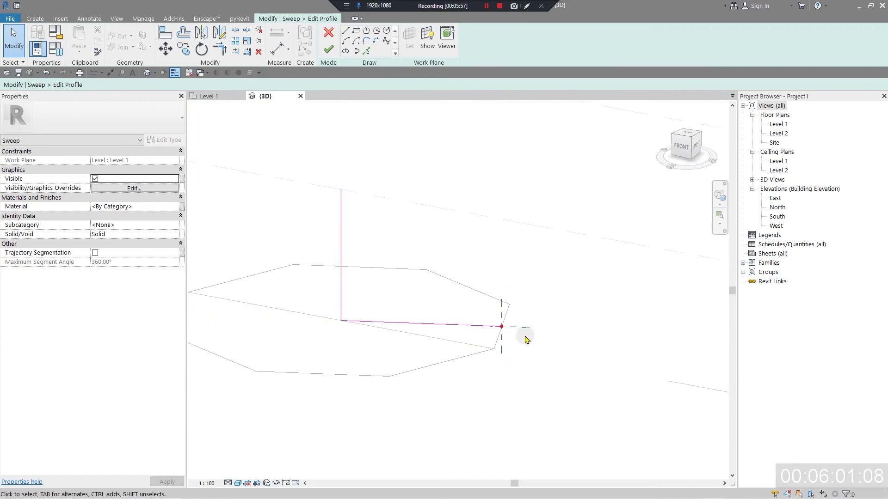
pyautogui.moveTo(580, 238); pyautogui.dragTo(592, 290, button='middle')
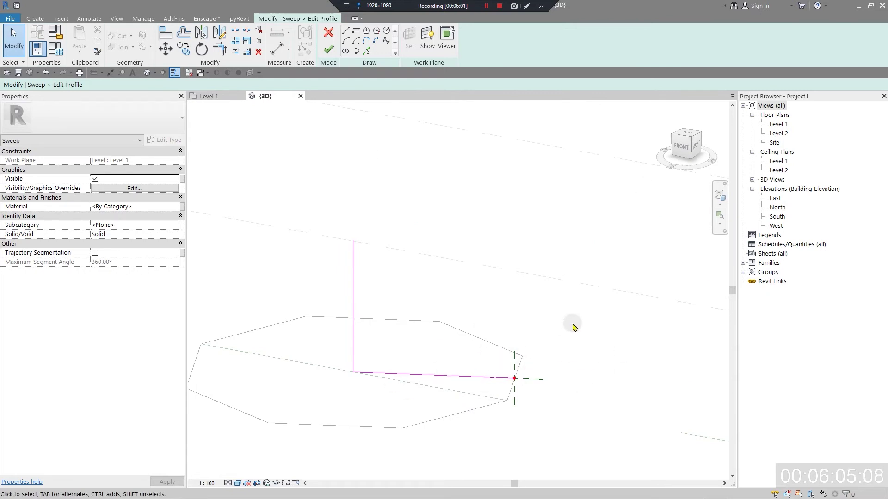
pyautogui.click(720, 168)
pyautogui.moveTo(754, 289)
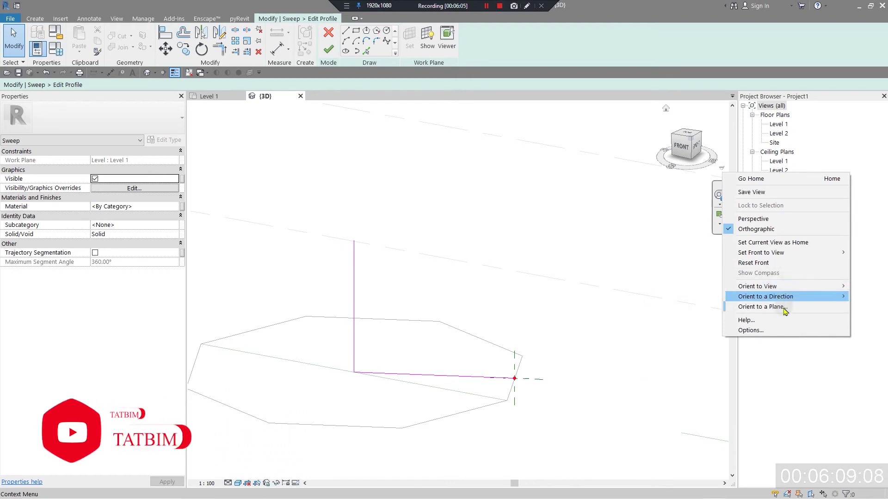
pyautogui.click(739, 306)
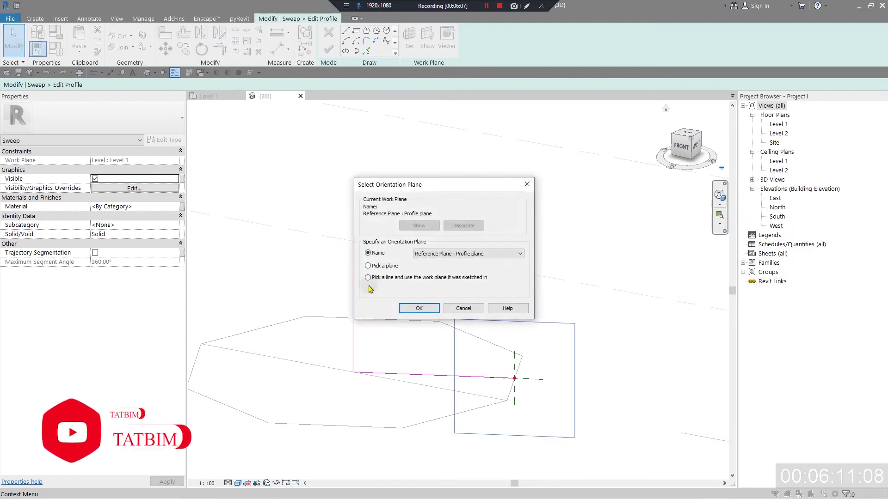
pyautogui.click(424, 314)
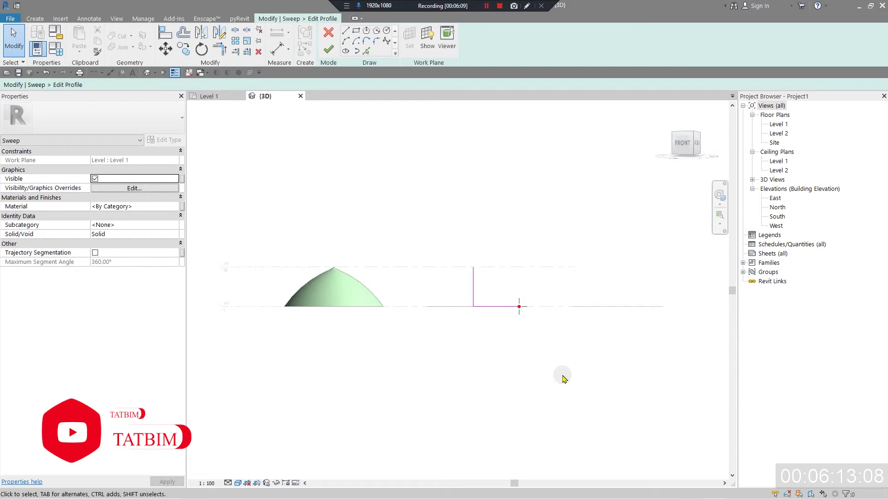
# Draw a 500 mm vertical line upward from the outer end of the horizontal profile line.
pyautogui.scroll(-2, 522, 298)
pyautogui.moveTo(540, 229); pyautogui.dragTo(536, 289, button='middle')
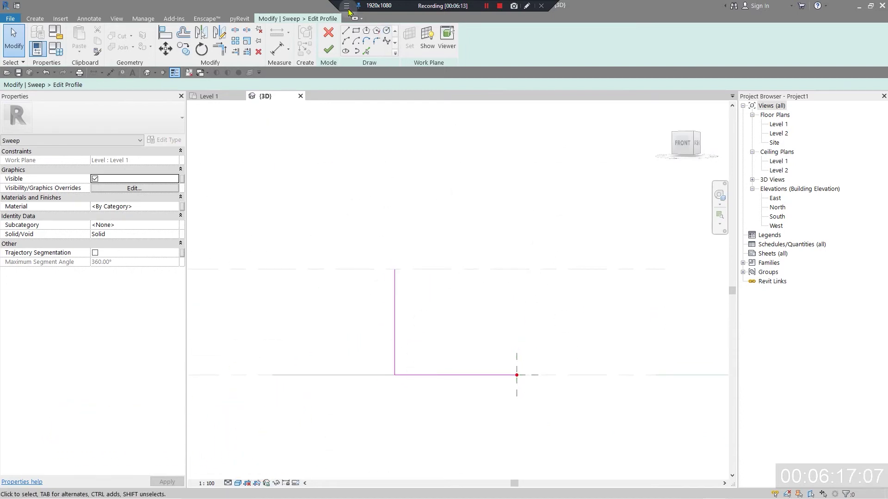
pyautogui.click(346, 31)
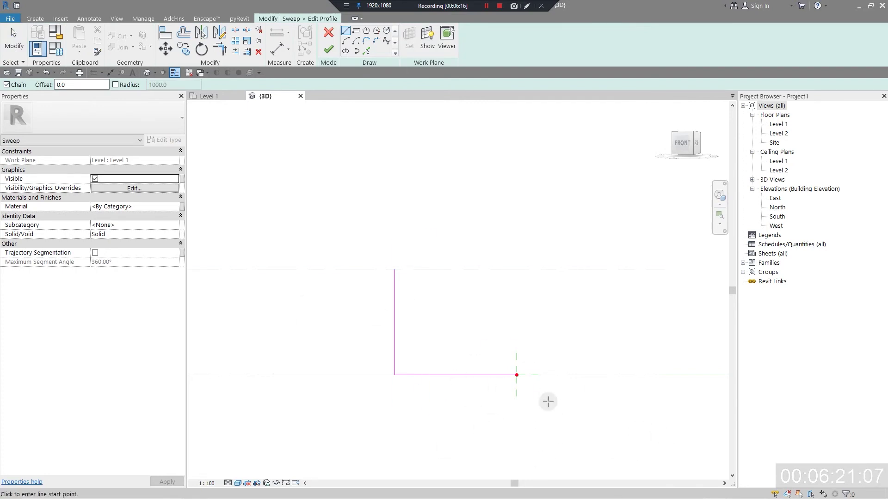
pyautogui.scroll(1, 517, 401)
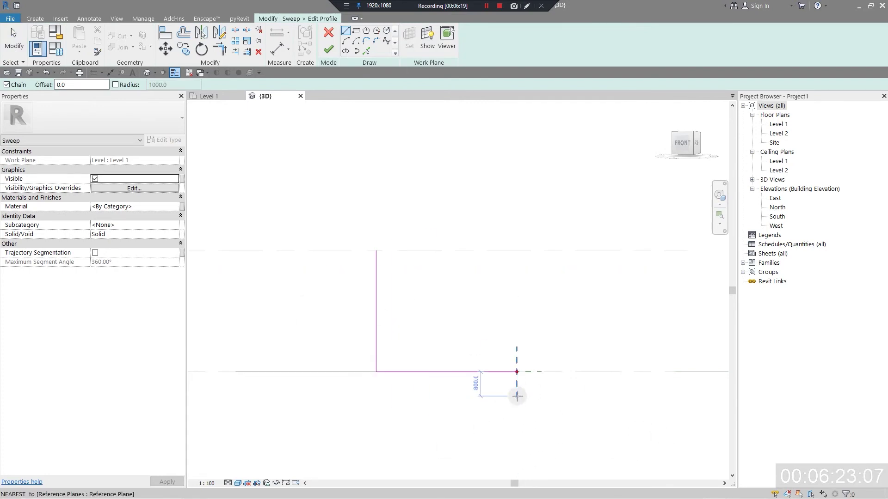
pyautogui.scroll(1, 511, 364)
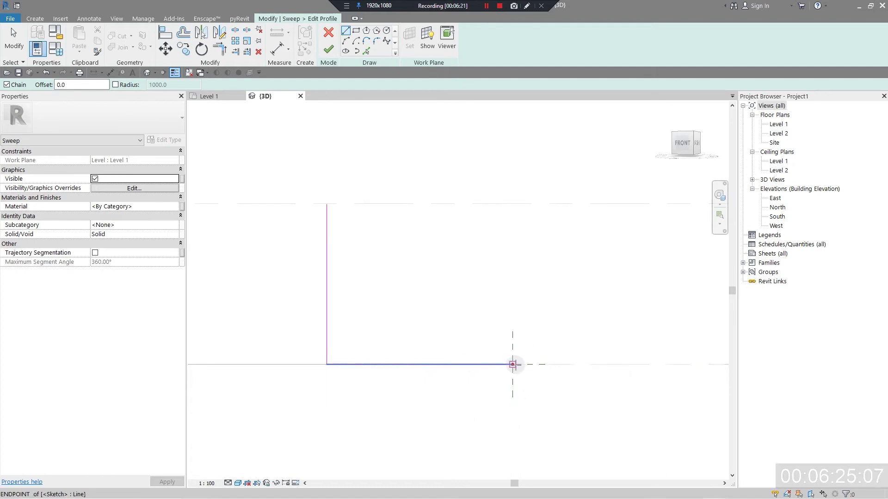
pyautogui.click(512, 364)
pyautogui.click(513, 344)
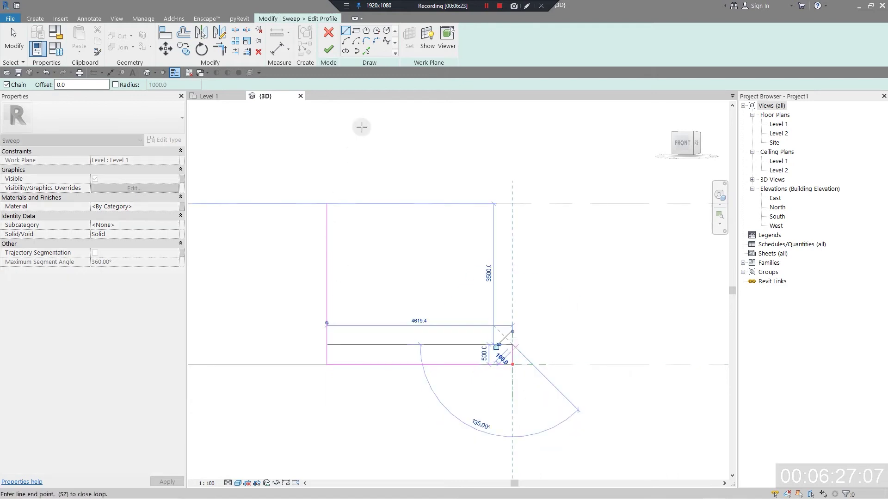
# Draw two connected arcs from the top of the 500 mm edge line to the top of the 4000 mm vertical line.
pyautogui.click(346, 41)
pyautogui.scroll(2, 351, 231)
pyautogui.scroll(1, 336, 209)
pyautogui.click(336, 210)
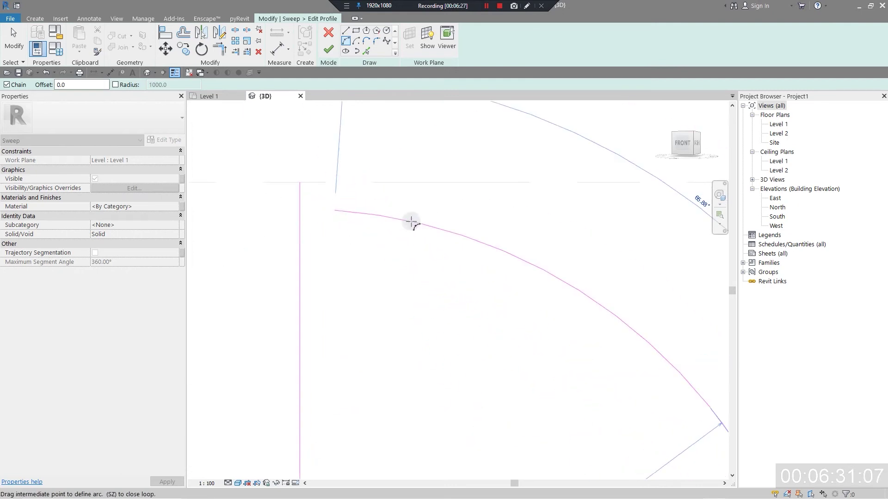
pyautogui.click(396, 249)
pyautogui.scroll(2, 283, 189)
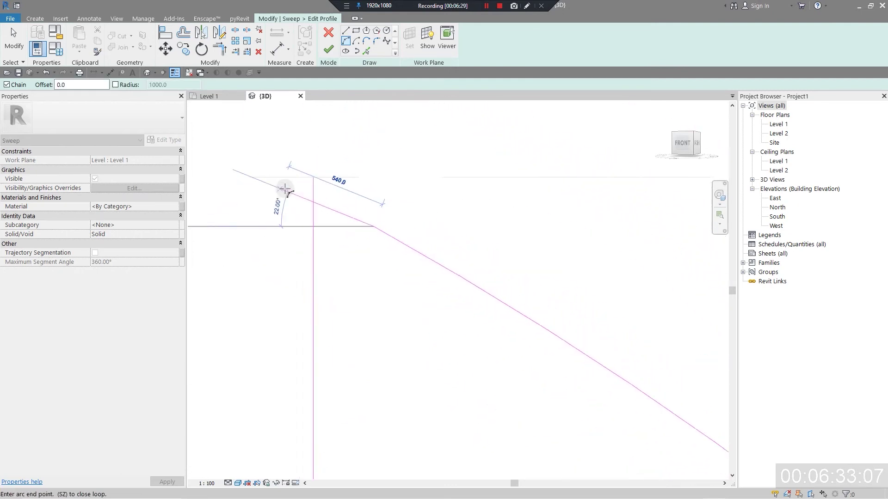
pyautogui.click(313, 178)
pyautogui.scroll(3, 336, 196)
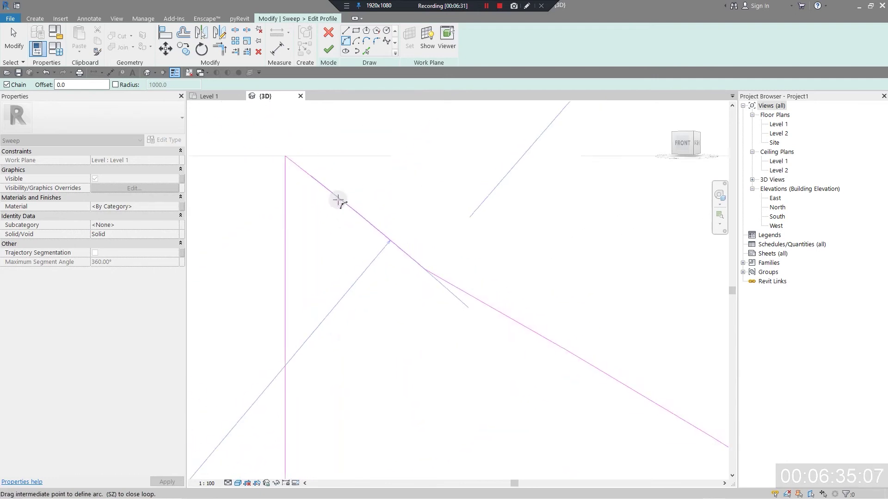
pyautogui.click(341, 215)
pyautogui.scroll(-3, 363, 326)
pyautogui.scroll(-3, 365, 328)
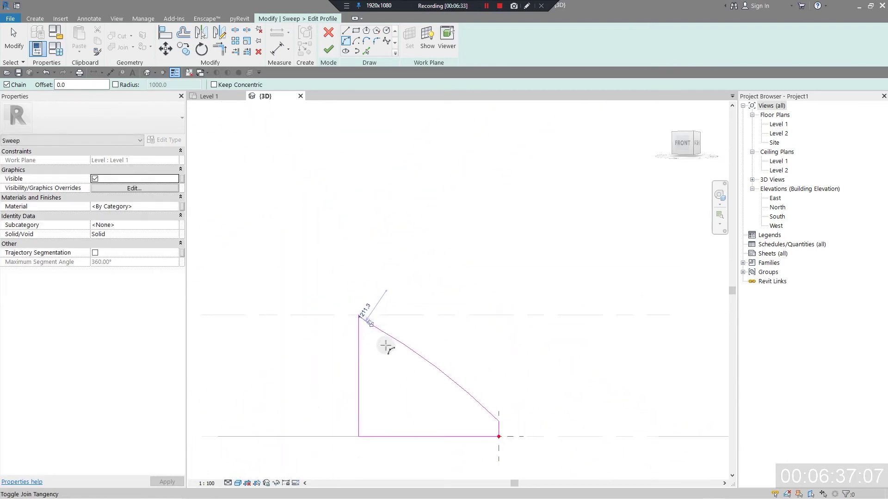
pyautogui.press('Escape')
pyautogui.press('Escape')
# Offset copies of both roof arcs and the short edge line 100 mm toward the inside of the profile.
pyautogui.scroll(1, 431, 423)
pyautogui.scroll(2, 476, 356)
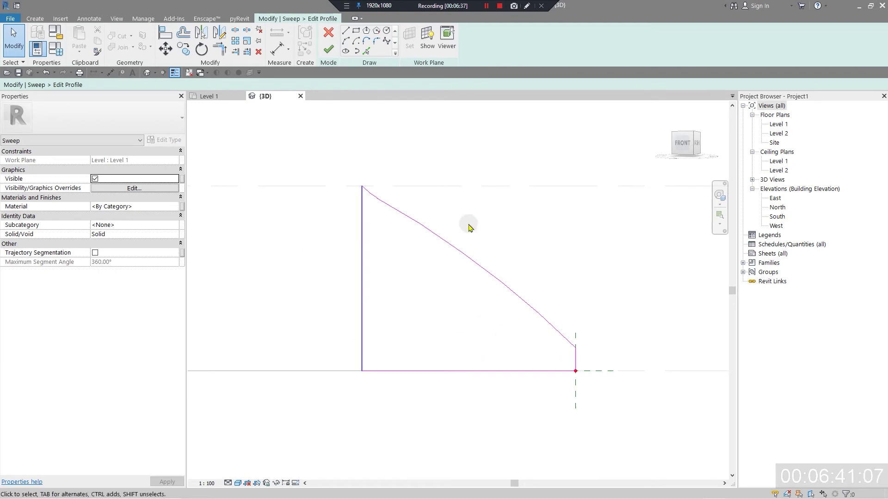
pyautogui.click(183, 33)
pyautogui.scroll(3, 491, 231)
pyautogui.scroll(1, 247, 180)
pyautogui.click(238, 176)
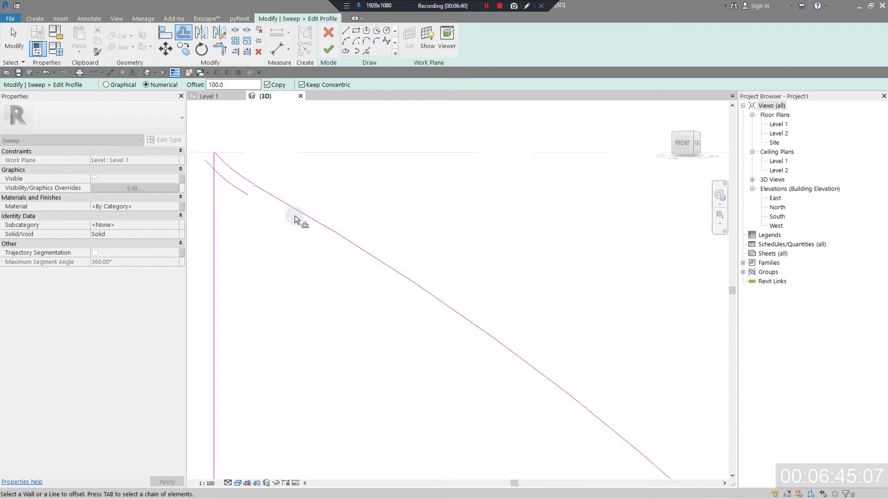
pyautogui.click(299, 213)
pyautogui.scroll(-3, 438, 361)
pyautogui.moveTo(492, 433); pyautogui.dragTo(409, 211, button='middle')
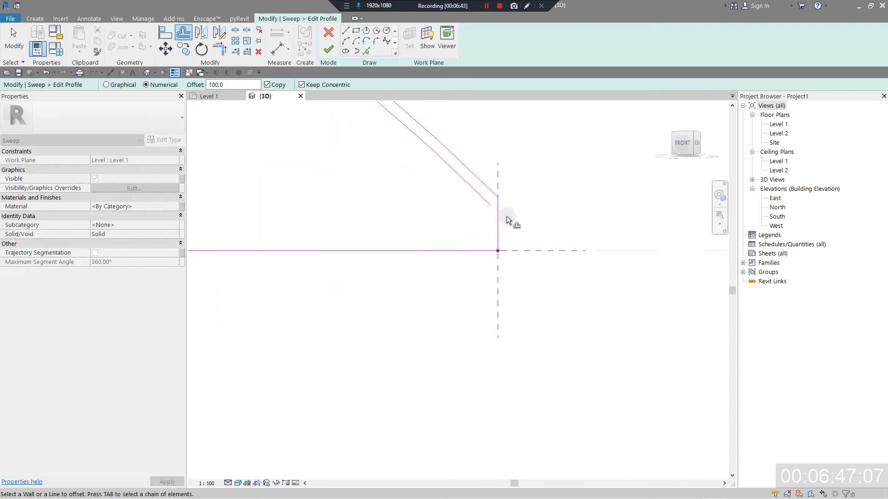
pyautogui.click(496, 218)
pyautogui.press('Escape')
# Trim the offset curves against the vertical and horizontal lines to form a closed, thin roof profile.
pyautogui.click(221, 50)
pyautogui.scroll(3, 458, 250)
pyautogui.scroll(-5, 446, 324)
pyautogui.scroll(6, 346, 225)
pyautogui.scroll(5, 347, 231)
pyautogui.click(394, 340)
pyautogui.click(405, 380)
pyautogui.scroll(-2, 497, 444)
pyautogui.scroll(-6, 497, 444)
pyautogui.moveTo(496, 444); pyautogui.dragTo(402, 213, button='middle')
pyautogui.press('Escape')
pyautogui.scroll(-3, 497, 320)
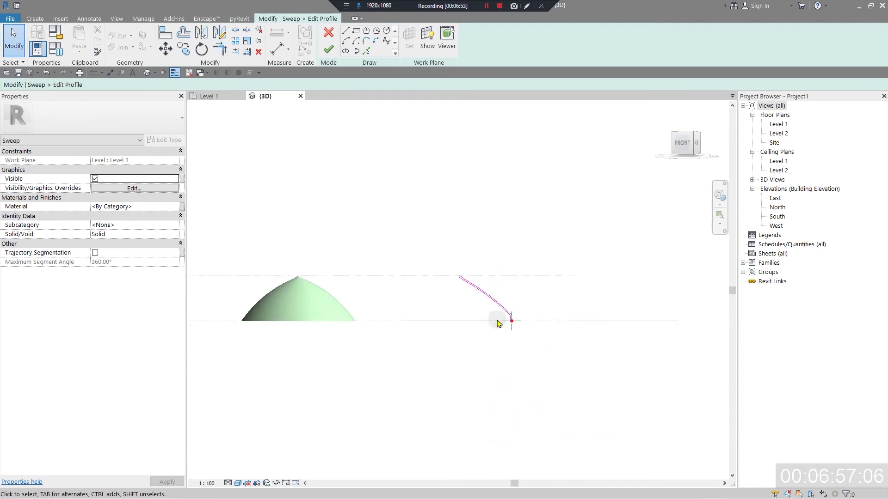
# Finish the profile sketch and the sweep to create the octagonal roof.
pyautogui.keyDown('shift'); pyautogui.moveTo(520, 298); pyautogui.dragTo(452, 282, button='middle'); pyautogui.keyUp('shift')
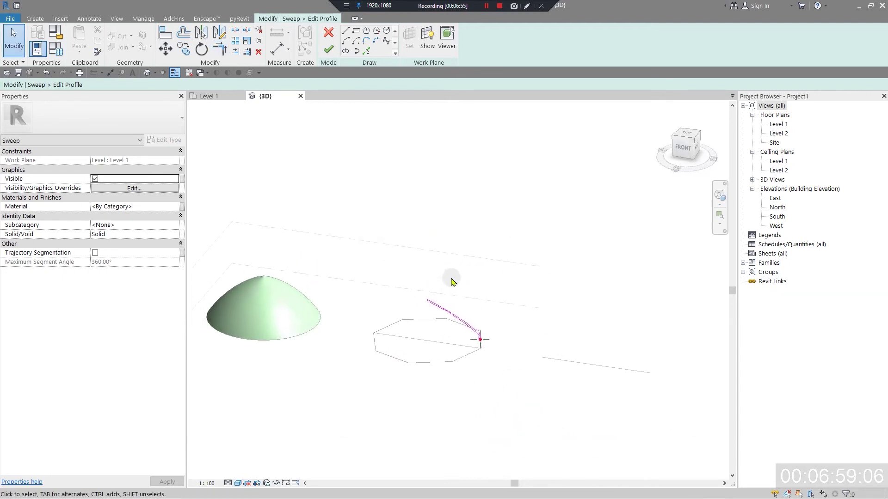
pyautogui.scroll(2, 598, 313)
pyautogui.click(326, 50)
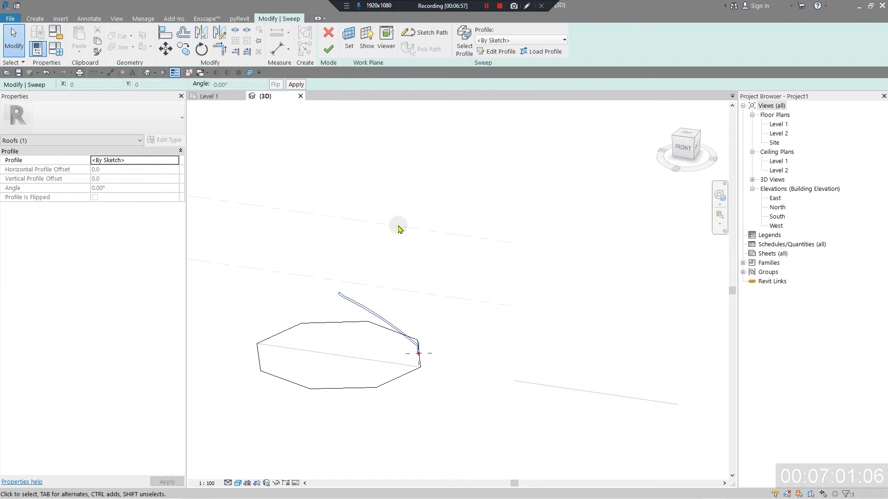
pyautogui.click(325, 52)
pyautogui.click(479, 292)
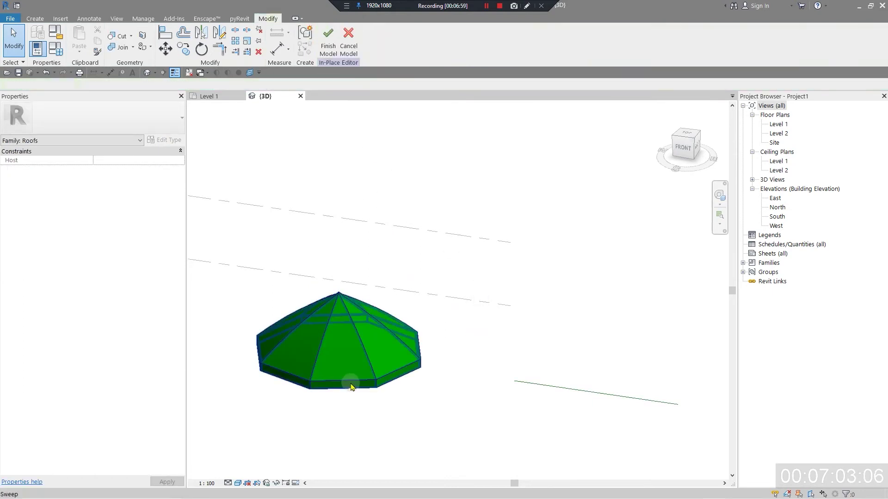
pyautogui.scroll(4, 350, 384)
pyautogui.keyDown('shift'); pyautogui.moveTo(491, 225); pyautogui.dragTo(522, 369, button='middle'); pyautogui.keyUp('shift')
pyautogui.scroll(-4, 529, 341)
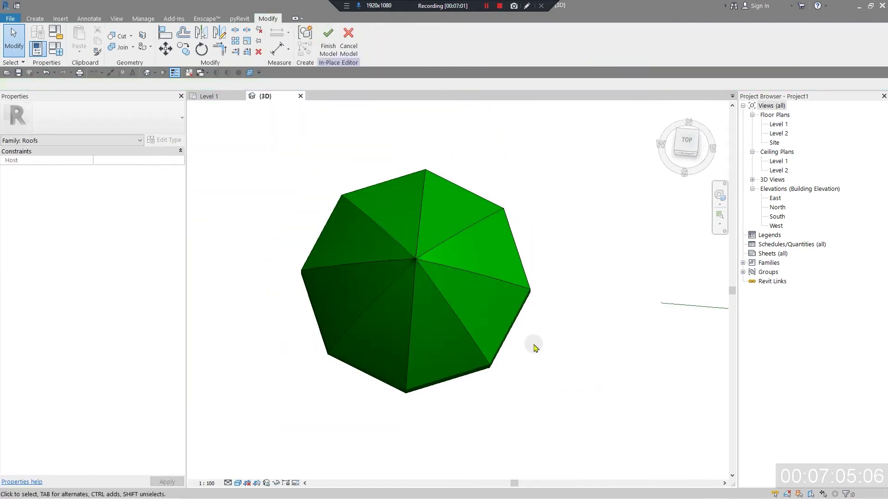
pyautogui.keyDown('shift'); pyautogui.moveTo(534, 435); pyautogui.dragTo(535, 466, button='middle'); pyautogui.keyUp('shift')
pyautogui.keyDown('shift'); pyautogui.moveTo(505, 426); pyautogui.dragTo(462, 436, button='middle'); pyautogui.keyUp('shift')
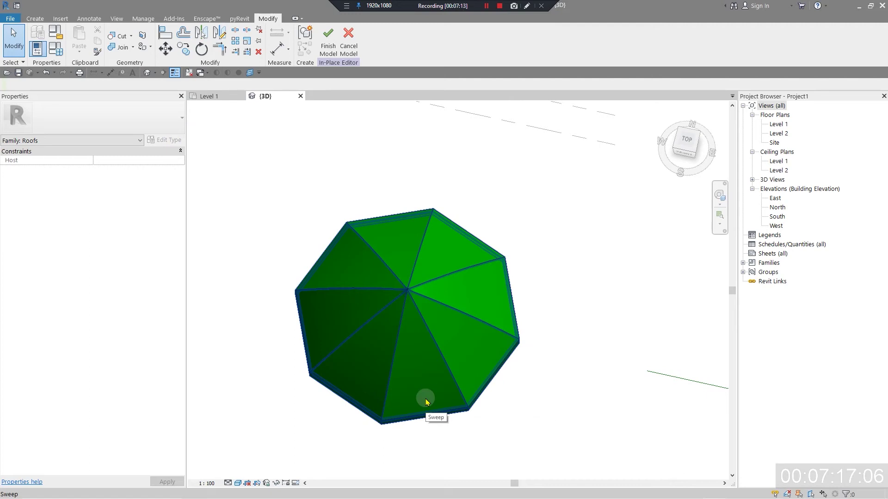
# Open the octagonal roof's sweep and its path sketch to examine them, and close both.
pyautogui.keyDown('shift'); pyautogui.moveTo(499, 312); pyautogui.dragTo(379, 350, button='middle'); pyautogui.keyUp('shift')
pyautogui.click(365, 347)
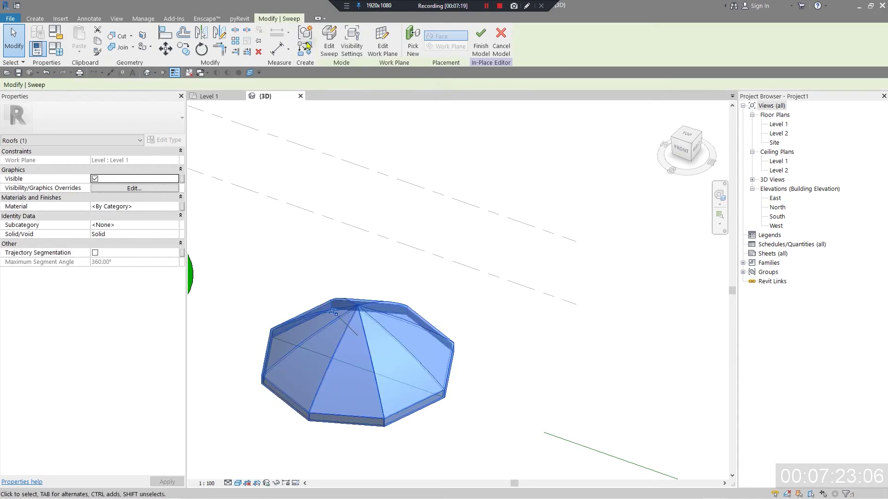
pyautogui.click(329, 42)
pyautogui.click(426, 33)
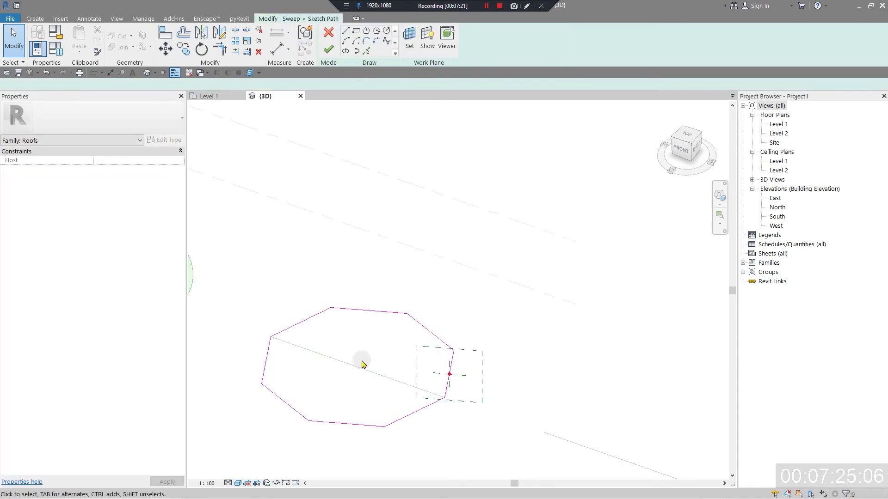
pyautogui.click(328, 50)
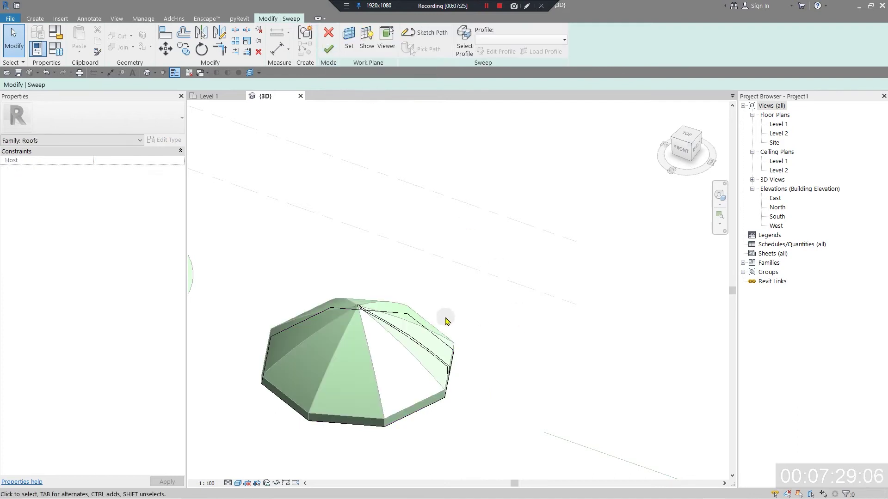
pyautogui.click(333, 53)
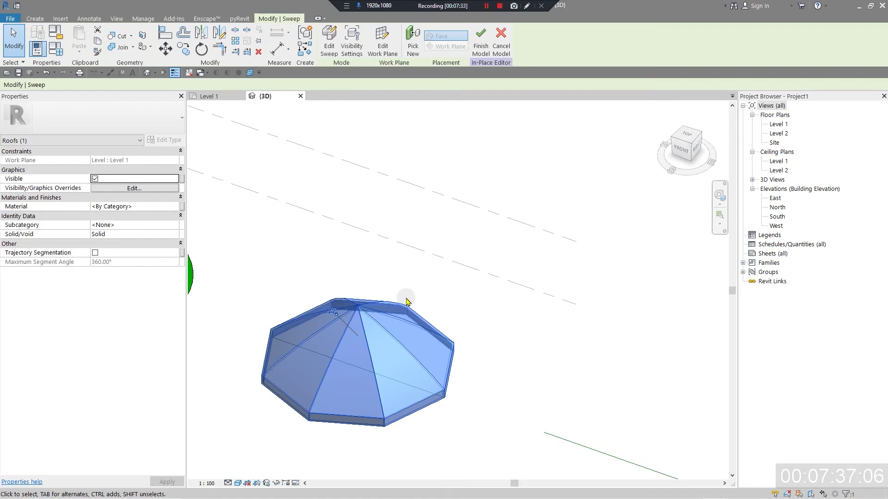
# Start a new sweep with a sketched path at the third reference line, viewed from the top.
pyautogui.click(650, 387)
pyautogui.moveTo(658, 420); pyautogui.dragTo(486, 319, button='middle')
pyautogui.moveTo(426, 282); pyautogui.dragTo(527, 317, button='middle')
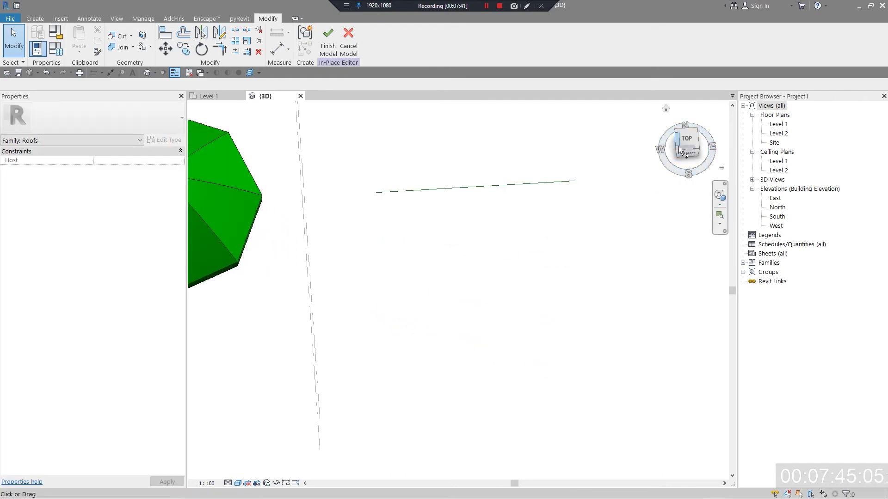
pyautogui.click(685, 147)
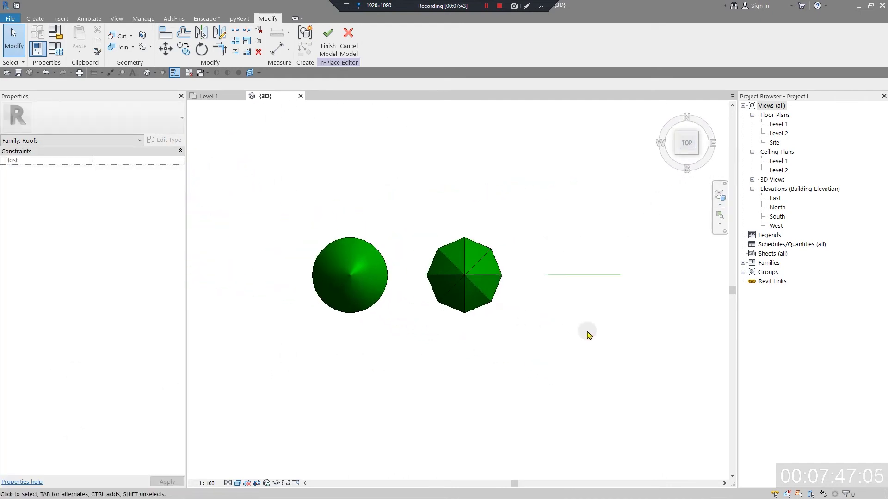
pyautogui.moveTo(588, 334); pyautogui.dragTo(479, 332, button='middle')
pyautogui.click(35, 19)
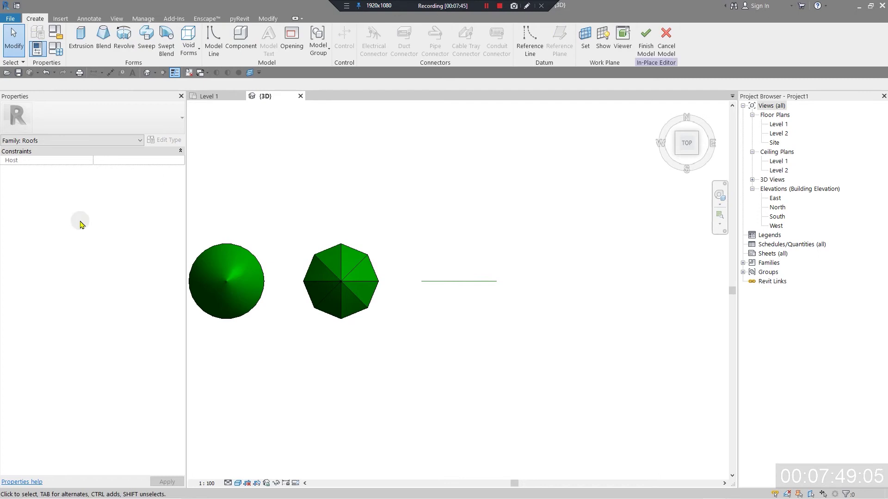
pyautogui.click(146, 38)
pyautogui.click(425, 33)
pyautogui.scroll(2, 458, 283)
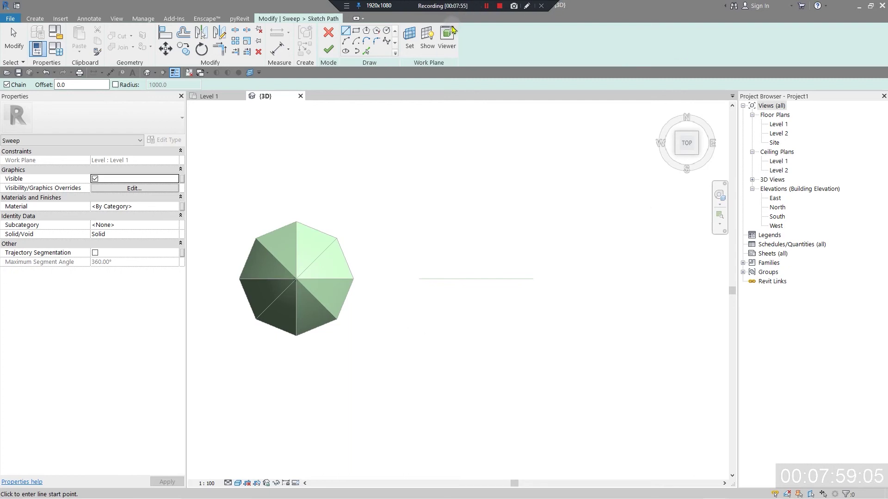
pyautogui.click(410, 45)
pyautogui.click(422, 363)
pyautogui.moveTo(529, 265); pyautogui.dragTo(456, 265, button='middle')
pyautogui.scroll(2, 350, 155)
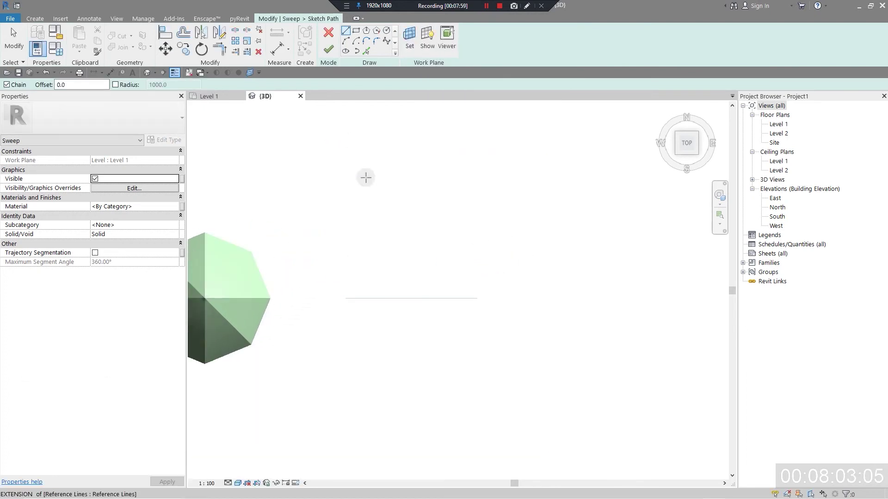
# Draw a 5000 mm radius circle centred on the third reference line's midpoint and finish the path sketch.
pyautogui.click(387, 31)
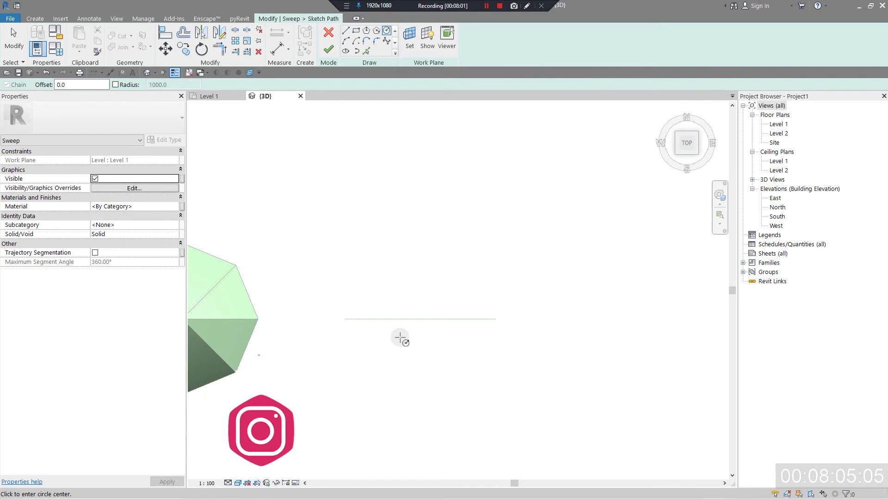
pyautogui.click(420, 319)
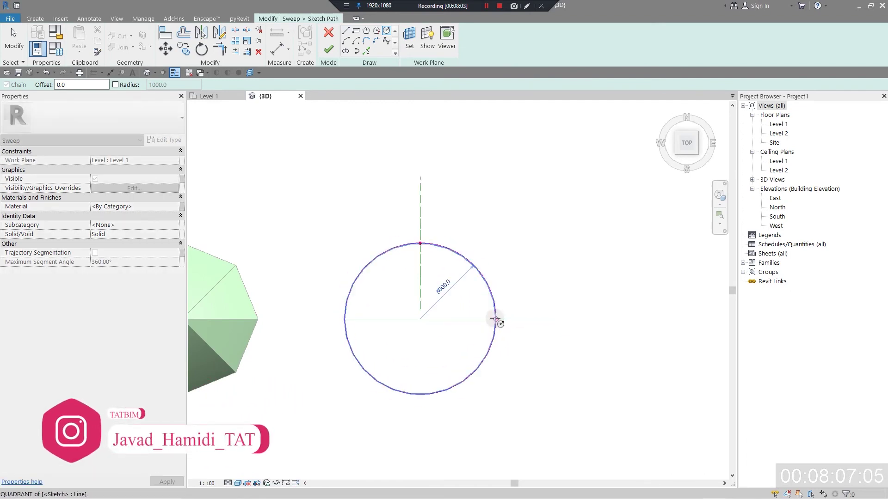
pyautogui.click(496, 319)
pyautogui.press('Escape')
pyautogui.press('Escape')
pyautogui.click(328, 48)
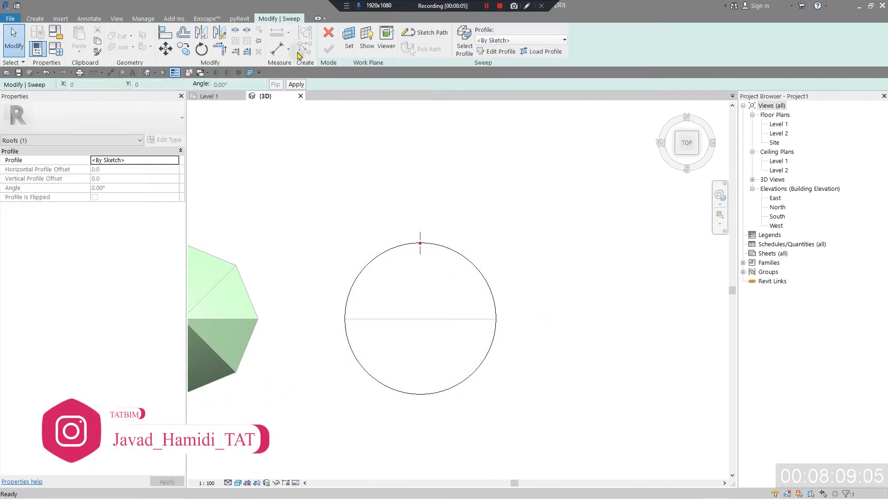
# Open the sweep profile for sketching and draw a 10 m horizontal line across the circle from the profile's origin point.
pyautogui.click(464, 50)
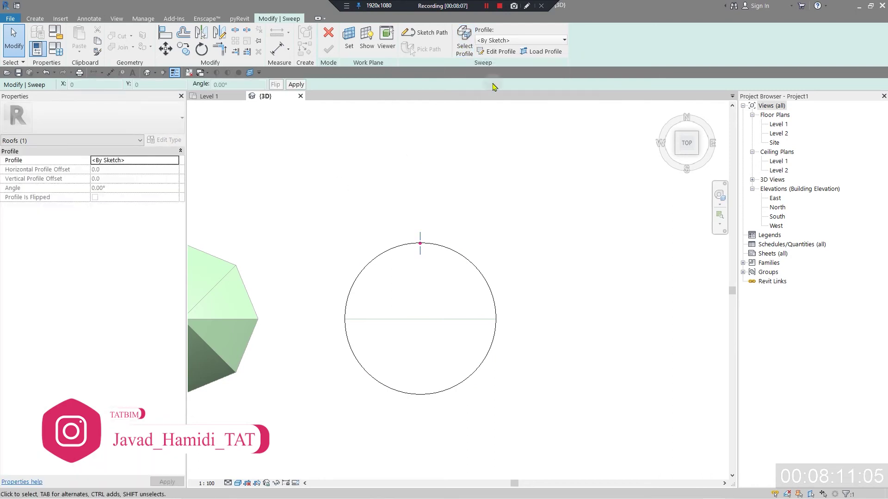
pyautogui.click(502, 58)
pyautogui.moveTo(550, 396)
pyautogui.keyDown('shift'); pyautogui.mouseDown(button='middle')
pyautogui.moveTo(400, 202)
pyautogui.moveTo(399, 174)
pyautogui.mouseUp(button='middle'); pyautogui.keyUp('shift')
pyautogui.moveTo(402, 398); pyautogui.dragTo(488, 274, button='middle')
pyautogui.scroll(3, 395, 304)
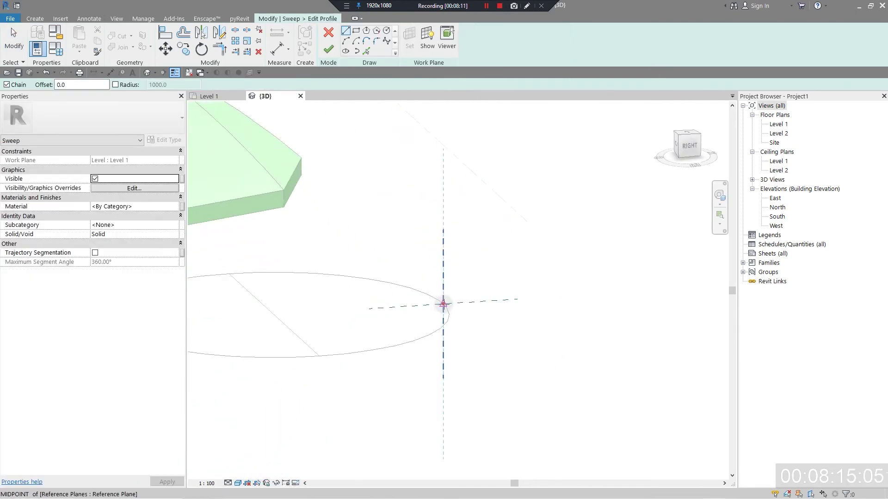
pyautogui.click(443, 304)
pyautogui.moveTo(336, 340); pyautogui.dragTo(555, 303, button='middle')
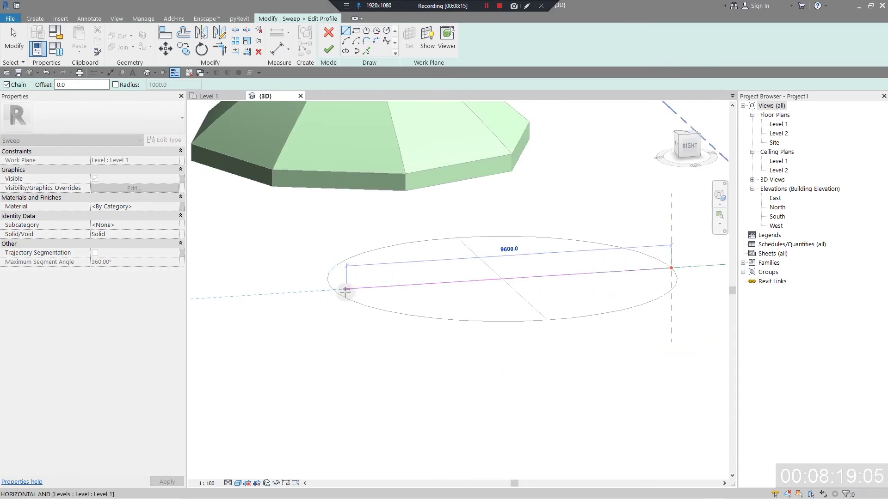
pyautogui.write('10')
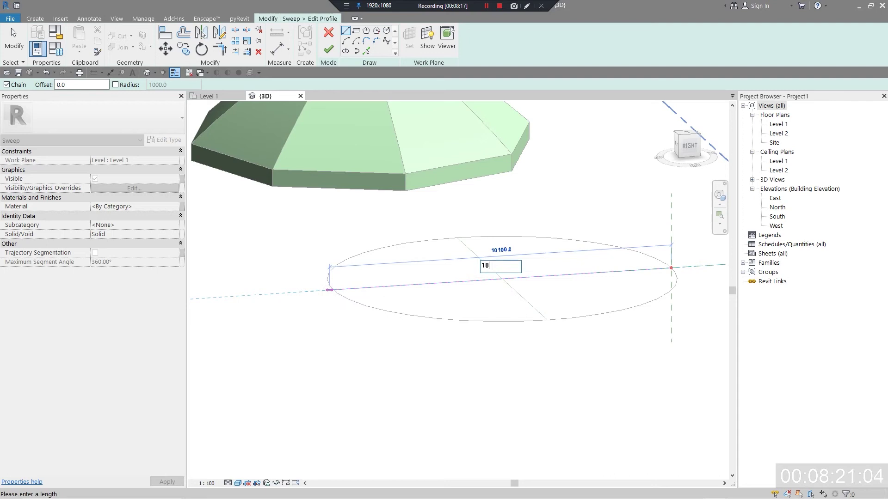
pyautogui.write('m')
pyautogui.press('Return')
pyautogui.press('Escape')
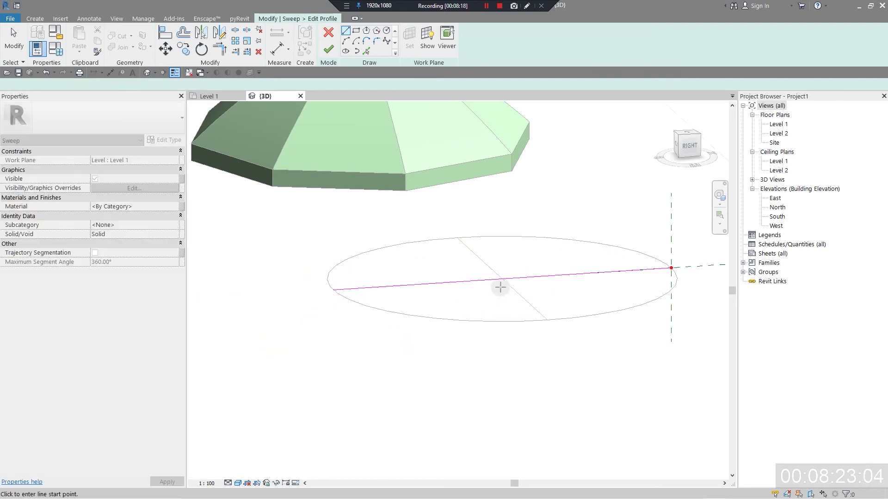
# Draw a 4000 mm vertical line upward from the midpoint of the horizontal line.
pyautogui.click(503, 279)
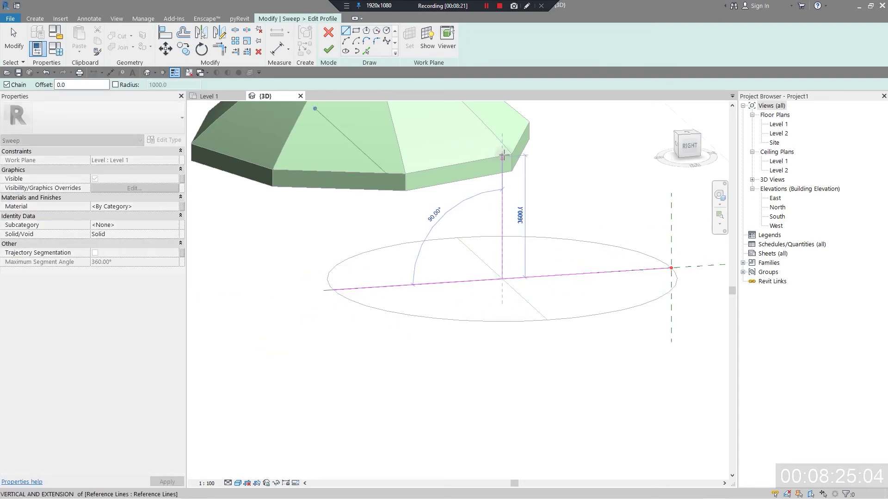
pyautogui.write('4')
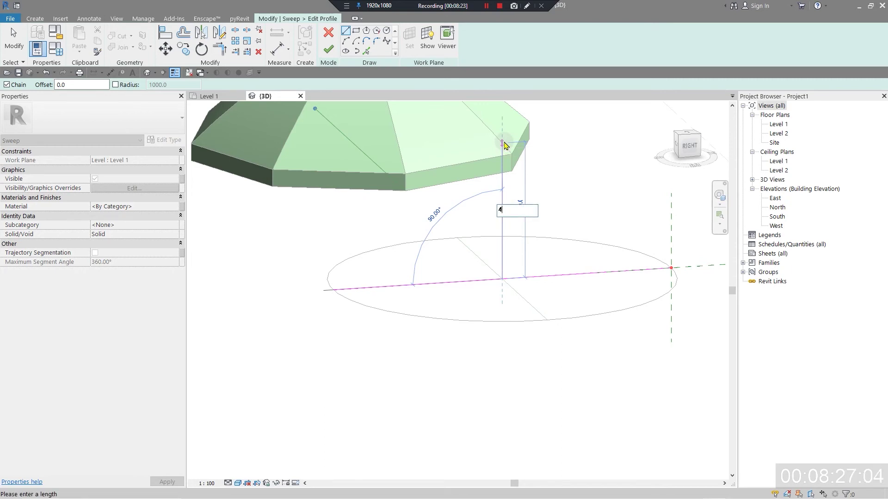
pyautogui.press('Return')
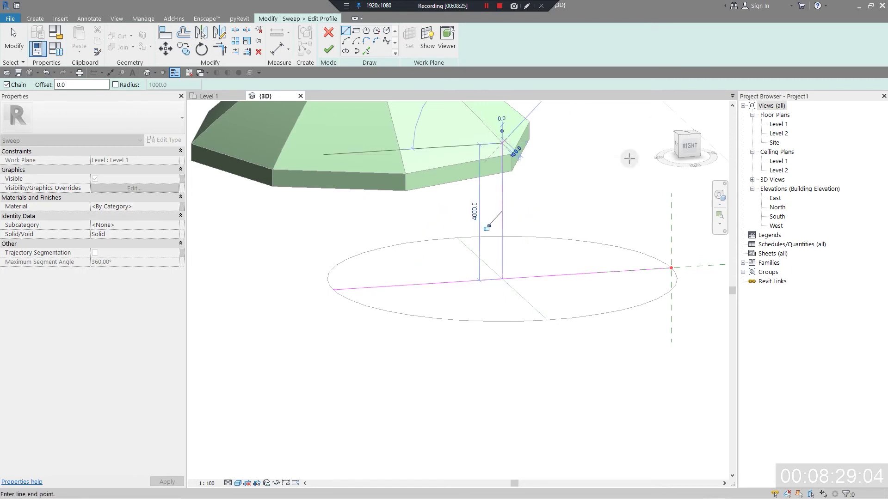
pyautogui.press('Escape')
pyautogui.press('Escape')
# Trim the horizontal line at the vertical line, keeping the half that reaches the profile's origin point.
pyautogui.press('t')
pyautogui.press('r')
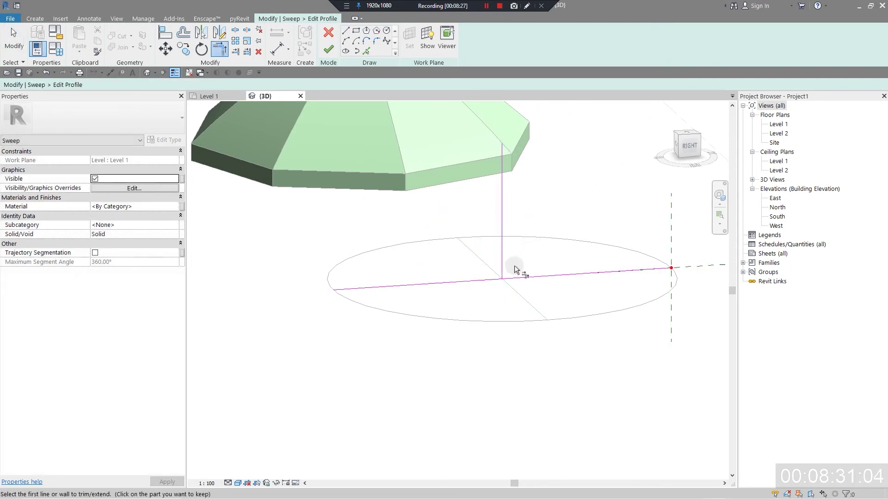
pyautogui.click(501, 254)
pyautogui.click(539, 276)
pyautogui.press('Escape')
pyautogui.scroll(-5, 553, 327)
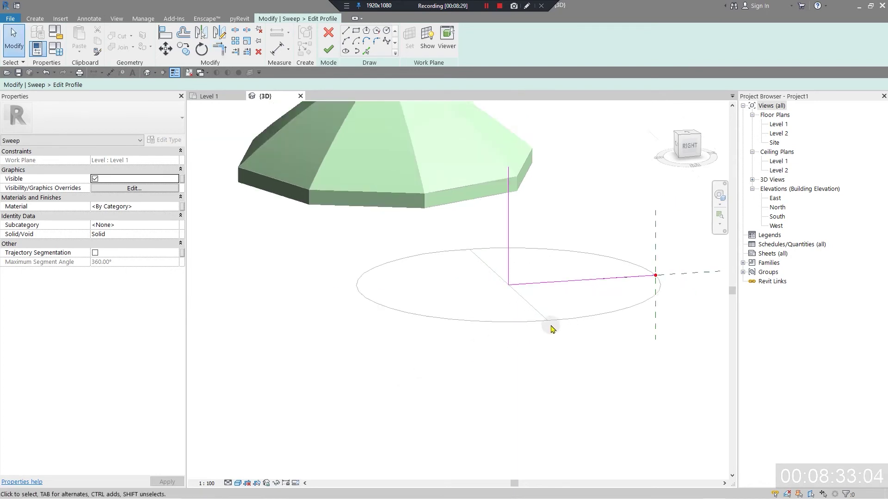
# Draw a short vertical edge line from the profile's origin up to the octagonal roof's edge height, viewed from the right.
pyautogui.keyDown('shift'); pyautogui.moveTo(644, 371); pyautogui.dragTo(612, 361, button='middle'); pyautogui.keyUp('shift')
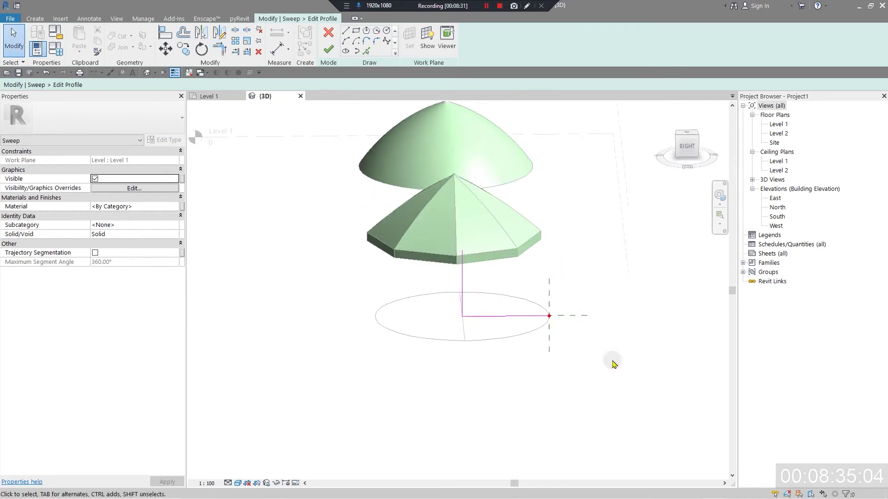
pyautogui.click(687, 146)
pyautogui.scroll(4, 594, 282)
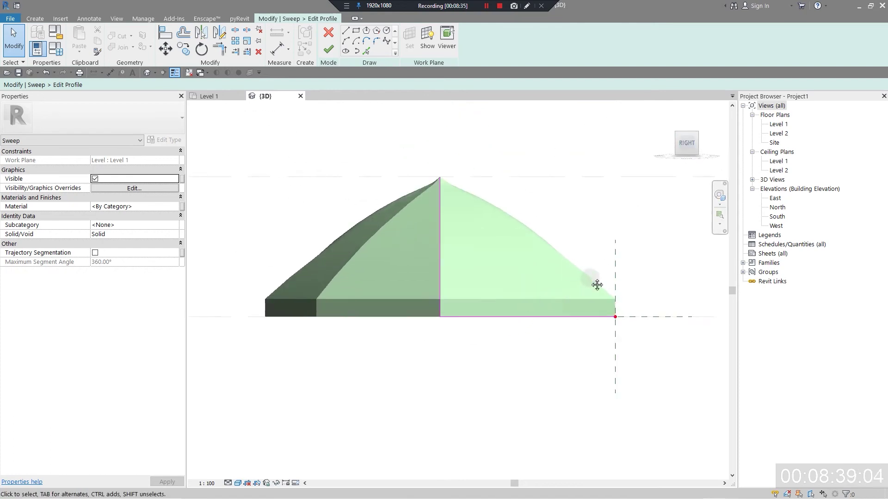
pyautogui.click(346, 31)
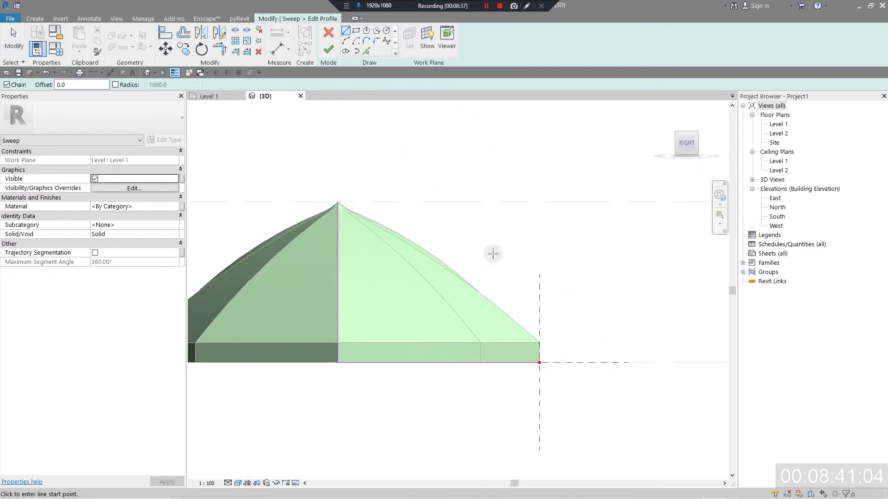
pyautogui.click(367, 51)
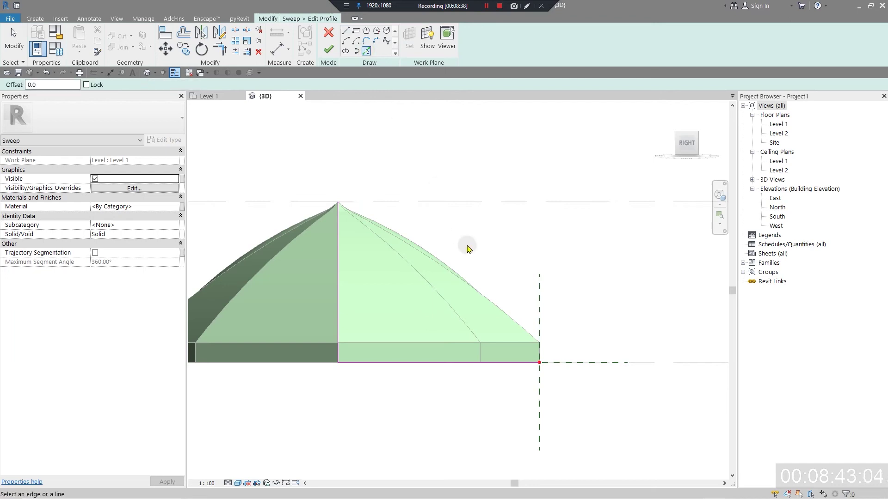
pyautogui.scroll(2, 540, 356)
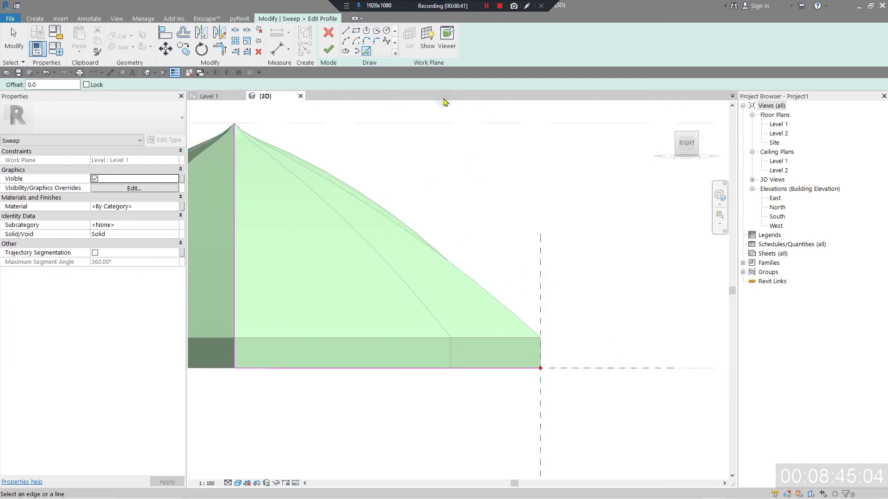
pyautogui.click(346, 30)
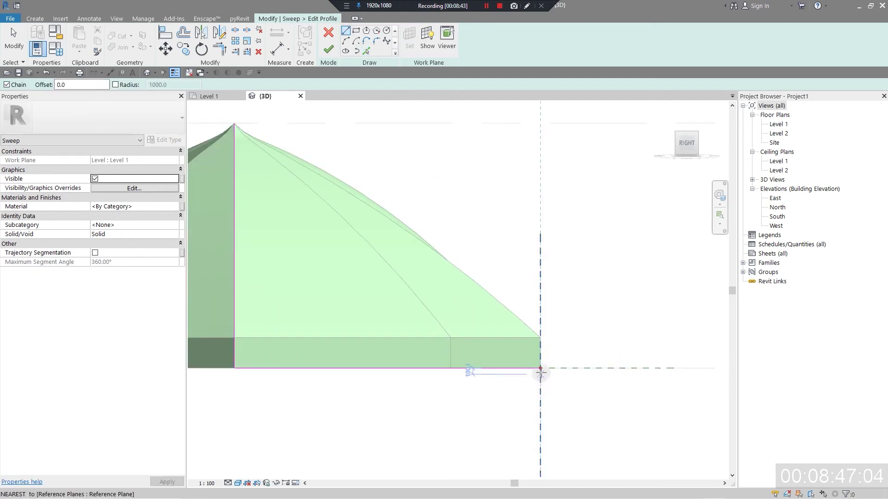
pyautogui.click(540, 336)
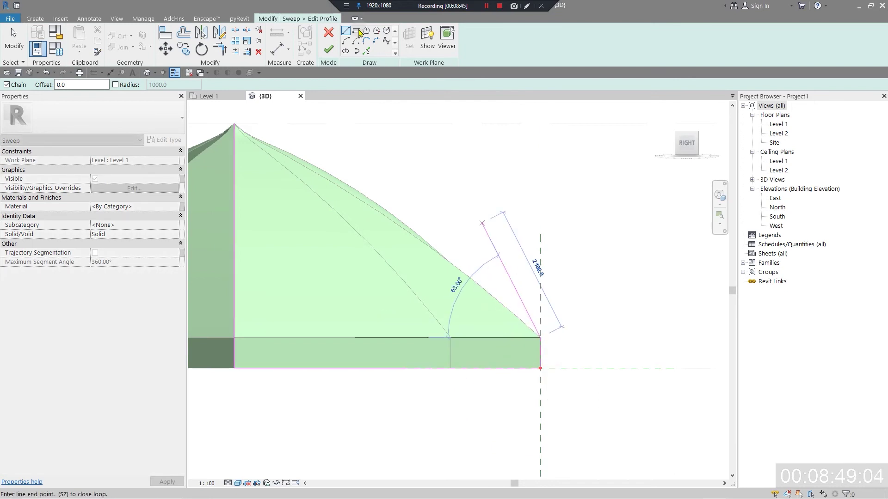
# Draw an outward-bulging arc from the top of the short edge line to a point just below the octagonal roof's apex.
pyautogui.click(345, 41)
pyautogui.scroll(4, 356, 236)
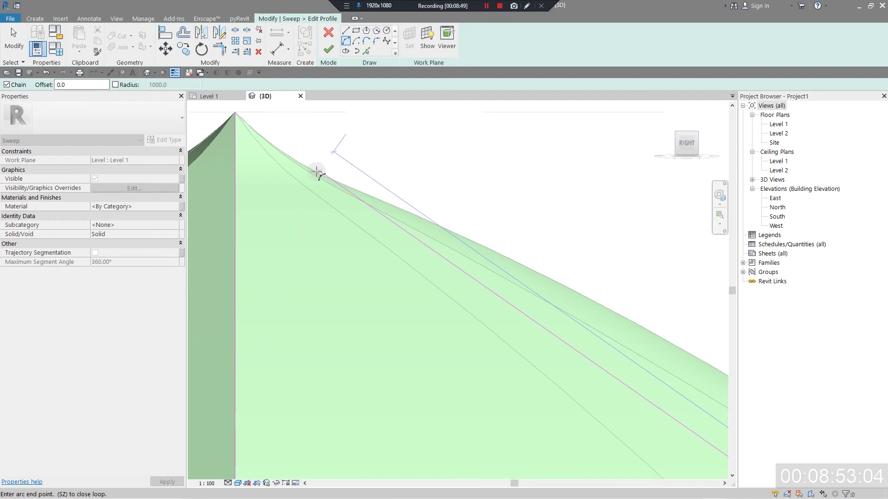
pyautogui.click(282, 155)
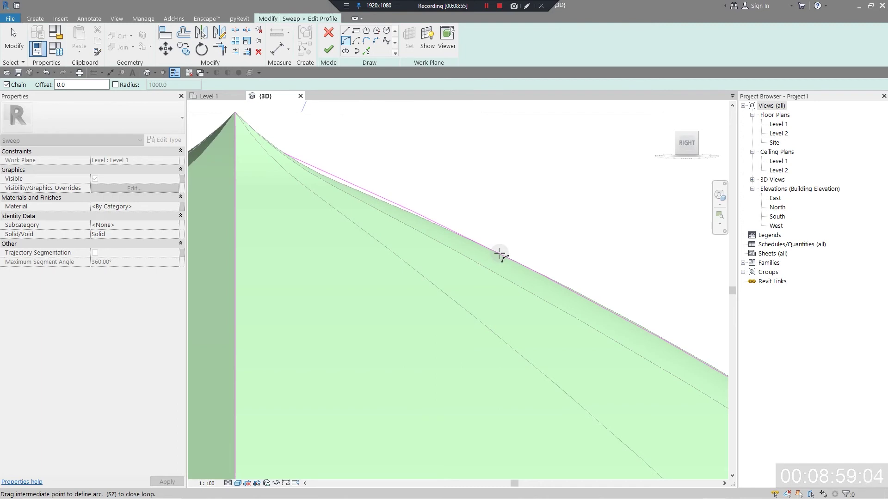
# Draw a second, inward-curving arc from the first arc's upper end to the top of the 4000 mm vertical line.
pyautogui.moveTo(313, 244); pyautogui.dragTo(342, 332, button='middle')
pyautogui.scroll(5, 344, 298)
pyautogui.click(281, 225)
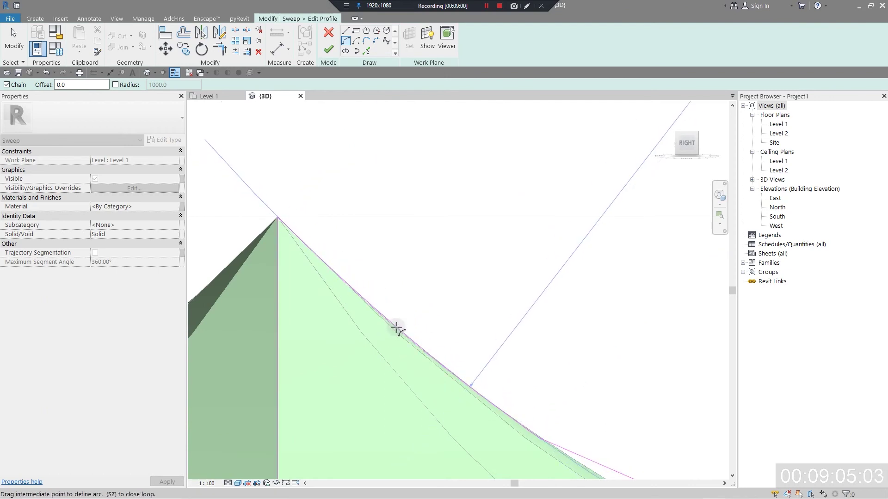
pyautogui.scroll(-1, 396, 328)
pyautogui.click(386, 346)
pyautogui.press('Escape')
pyautogui.press('Escape')
pyautogui.scroll(-5, 390, 384)
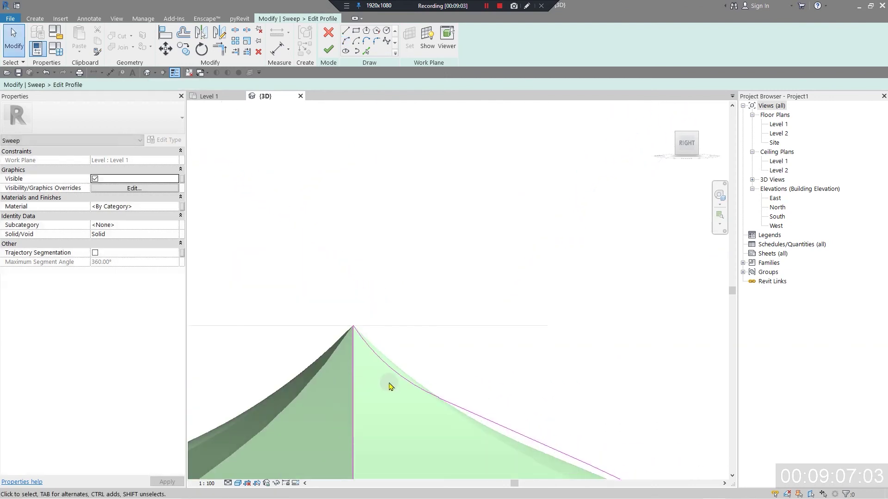
pyautogui.scroll(-6, 389, 384)
pyautogui.moveTo(458, 416); pyautogui.dragTo(322, 172, button='middle')
pyautogui.scroll(-2, 297, 301)
pyautogui.keyDown('shift'); pyautogui.moveTo(307, 348); pyautogui.dragTo(343, 341, button='middle'); pyautogui.keyUp('shift')
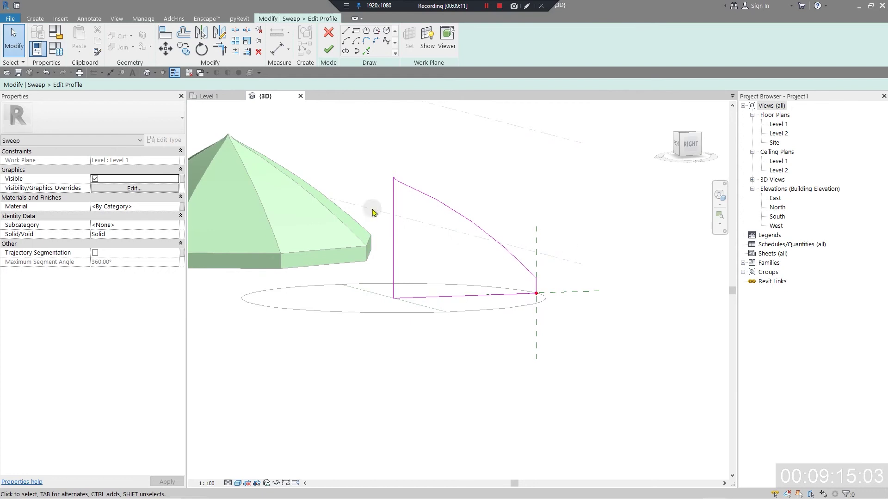
pyautogui.scroll(3, 374, 212)
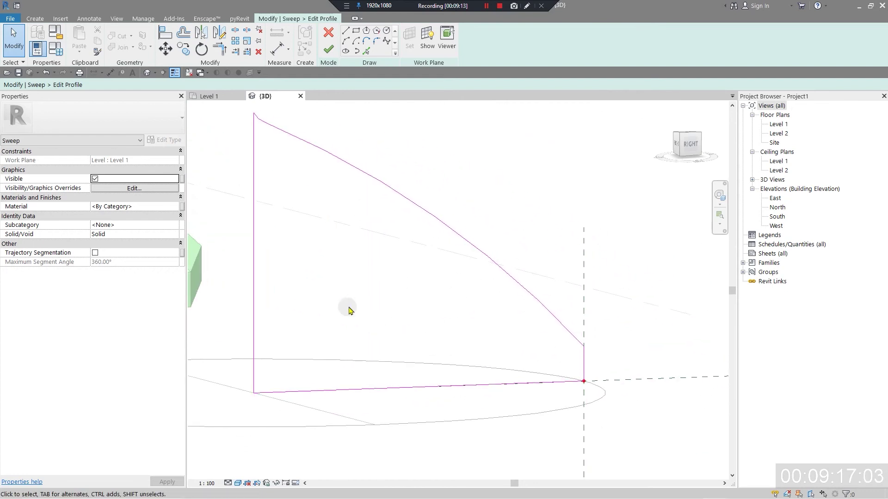
# Offset copies of the profile's two arcs and short edge line 100 mm toward the inside of the profile.
pyautogui.moveTo(458, 282); pyautogui.dragTo(509, 391, button='middle')
pyautogui.scroll(1, 510, 392)
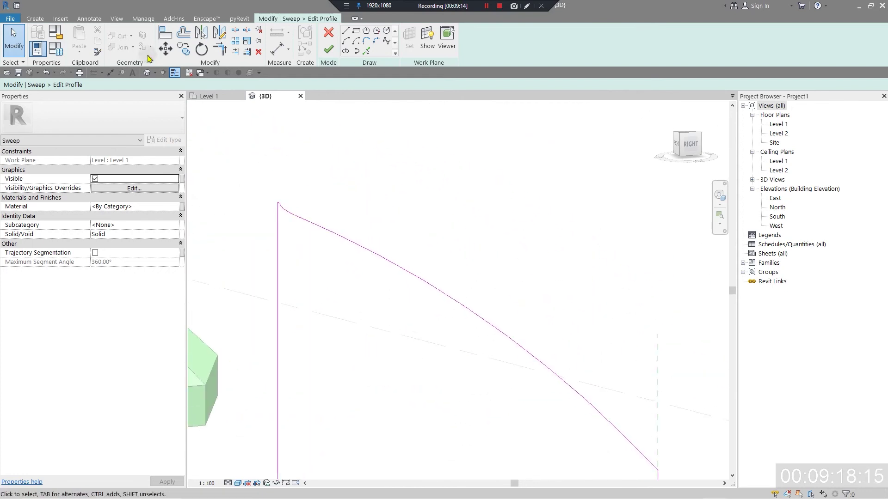
pyautogui.click(179, 37)
pyautogui.scroll(1, 324, 303)
pyautogui.click(254, 140)
pyautogui.click(329, 179)
pyautogui.scroll(-4, 392, 306)
pyautogui.moveTo(569, 445); pyautogui.dragTo(421, 277, button='middle')
pyautogui.scroll(1, 421, 277)
pyautogui.scroll(3, 421, 278)
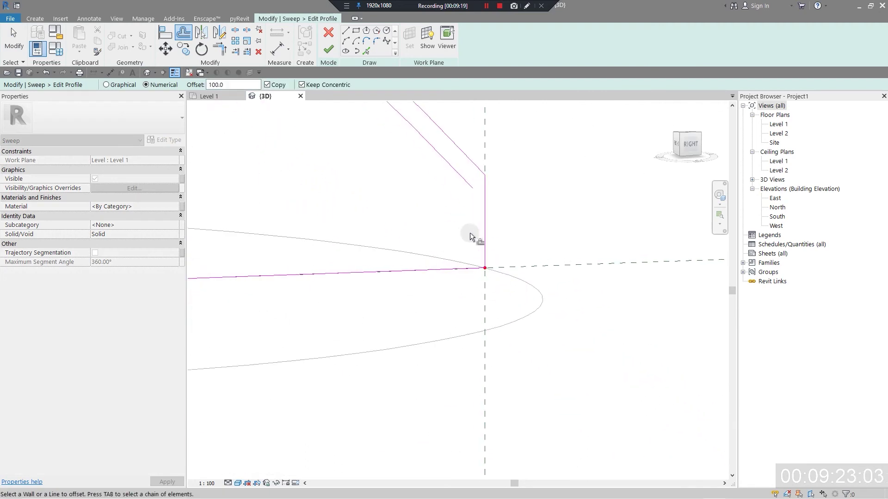
pyautogui.press('Escape')
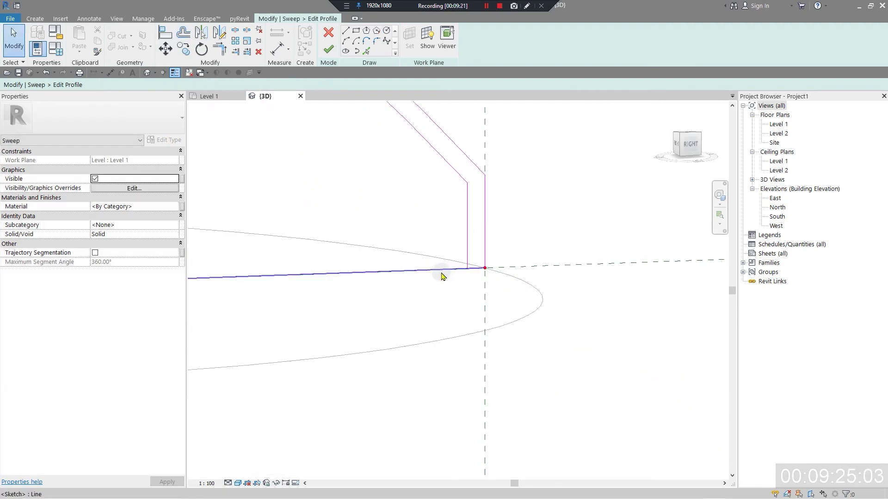
# Trim the horizontal base line and the 4000 mm vertical line against the offset lines, closing the profile as a thin band.
pyautogui.scroll(2, 485, 270)
pyautogui.press('t')
pyautogui.press('r')
pyautogui.scroll(-5, 361, 355)
pyautogui.moveTo(257, 257); pyautogui.dragTo(563, 423, button='middle')
pyautogui.scroll(3, 424, 284)
pyautogui.scroll(3, 341, 242)
pyautogui.scroll(2, 387, 272)
pyautogui.click(383, 280)
pyautogui.click(403, 360)
pyautogui.press('Escape')
pyautogui.scroll(-3, 409, 420)
pyautogui.scroll(-4, 410, 418)
pyautogui.moveTo(444, 440); pyautogui.dragTo(430, 231, button='middle')
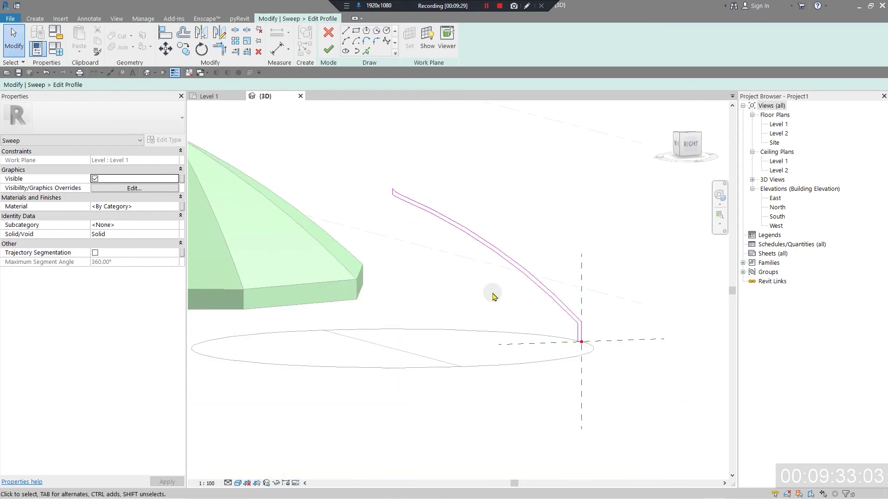
# Try to finish the profile and create the sweep along the circular path.
pyautogui.scroll(-2, 490, 292)
pyautogui.keyDown('shift'); pyautogui.moveTo(516, 287); pyautogui.dragTo(512, 342, button='middle'); pyautogui.keyUp('shift')
pyautogui.scroll(-3, 515, 345)
pyautogui.moveTo(564, 377); pyautogui.dragTo(478, 254, button='middle')
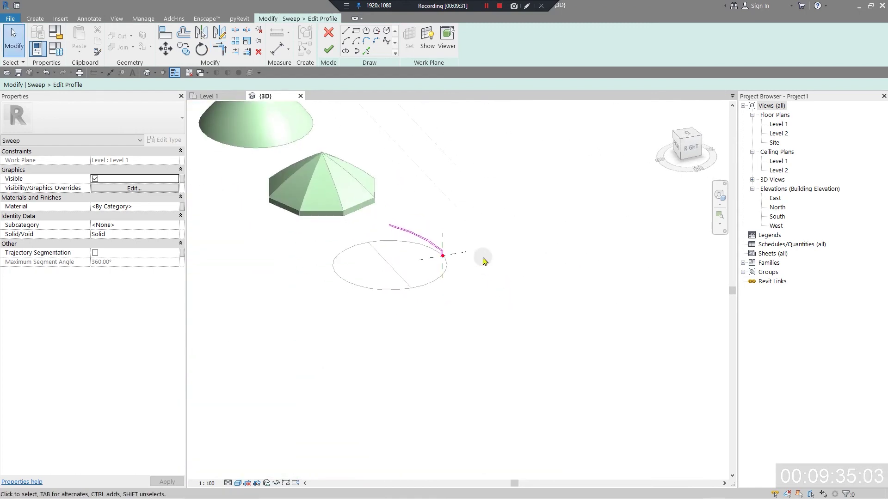
pyautogui.click(327, 49)
pyautogui.click(329, 50)
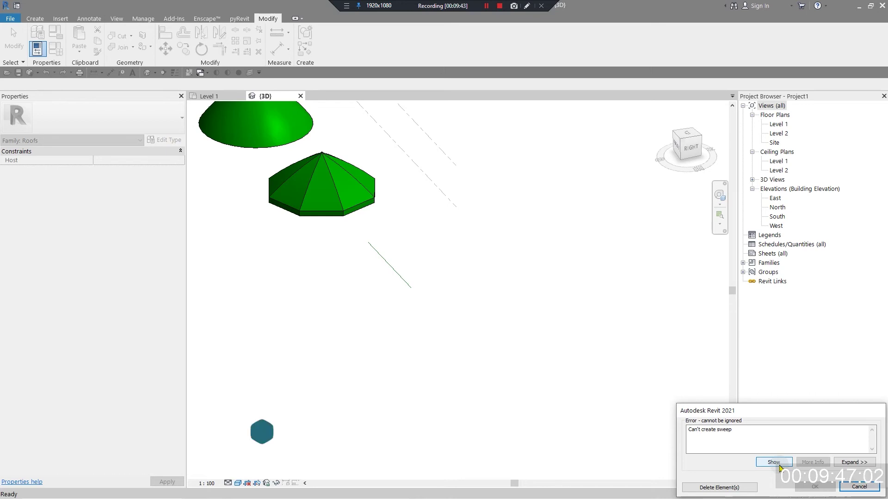
pyautogui.click(859, 487)
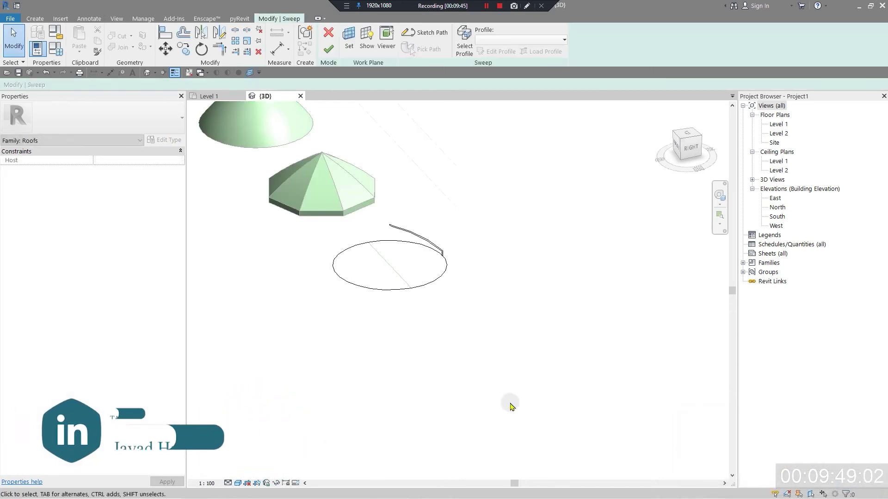
# Reopen the sweep's profile sketch and move its short inner vertical line slightly outward from the centre axis.
pyautogui.scroll(1, 335, 235)
pyautogui.moveTo(430, 267); pyautogui.dragTo(429, 322, button='middle')
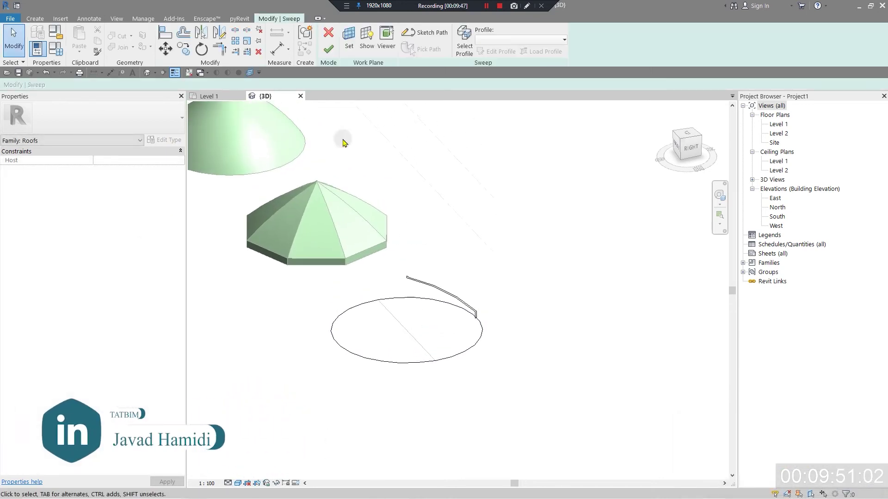
pyautogui.click(464, 43)
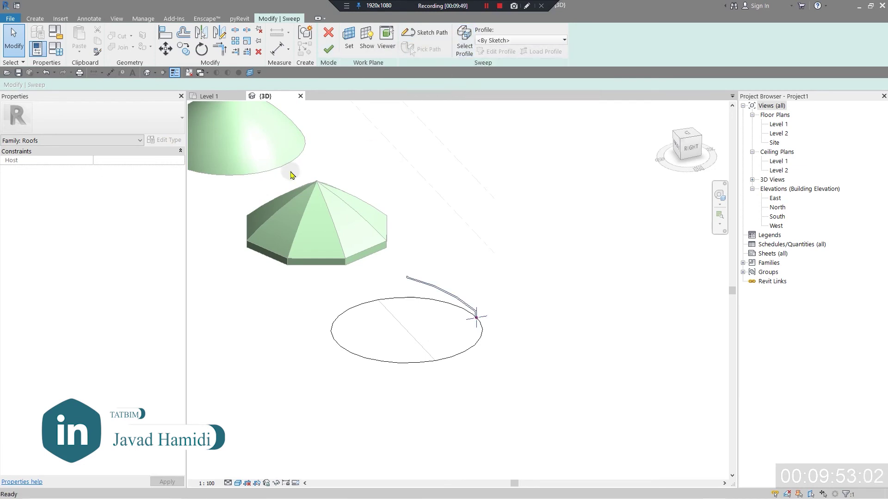
pyautogui.click(511, 55)
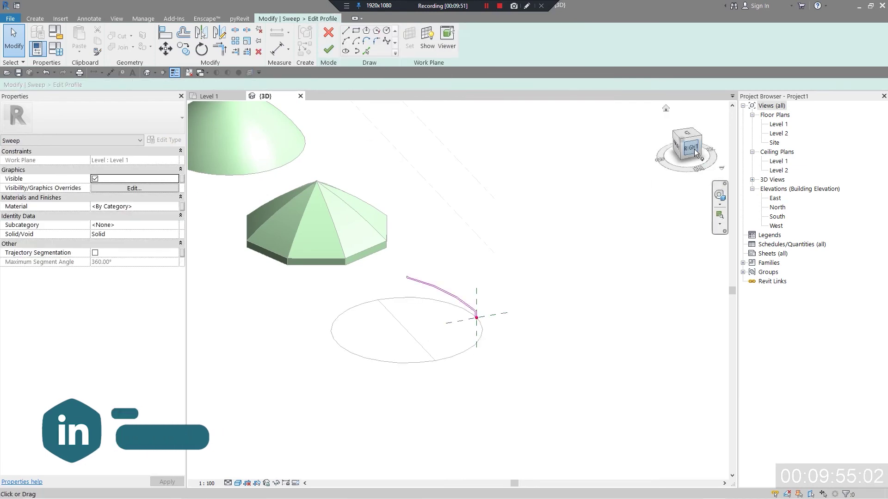
pyautogui.scroll(13, 413, 268)
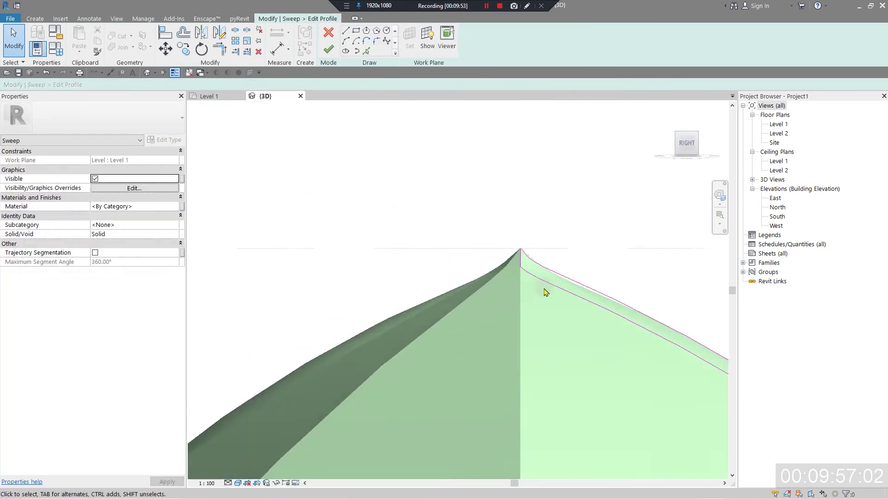
pyautogui.scroll(2, 532, 222)
pyautogui.click(358, 269)
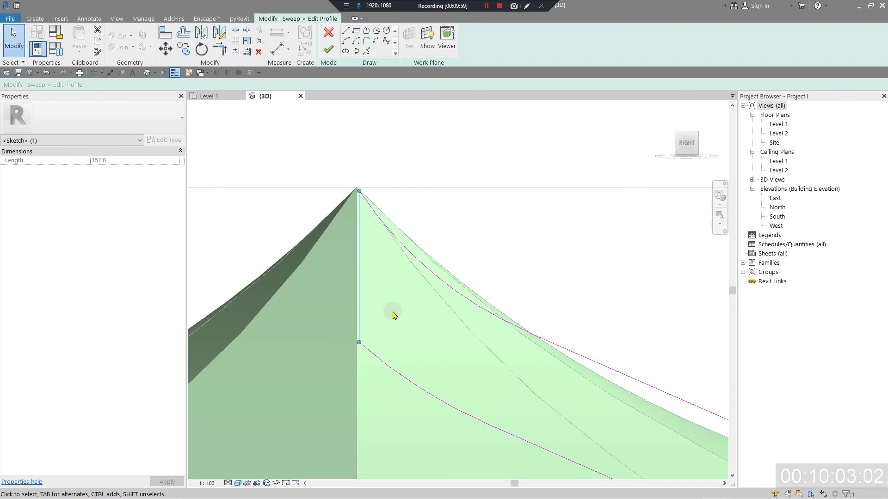
pyautogui.click(393, 315)
# Finish the adjusted profile sketch and create the sweep along the circular path.
pyautogui.scroll(-7, 383, 283)
pyautogui.moveTo(471, 290)
pyautogui.mouseDown(button='middle')
pyautogui.moveTo(482, 290)
pyautogui.moveTo(432, 155)
pyautogui.mouseUp(button='middle')
pyautogui.scroll(-5, 432, 155)
pyautogui.moveTo(521, 232); pyautogui.dragTo(385, 236, button='middle')
pyautogui.scroll(3, 375, 220)
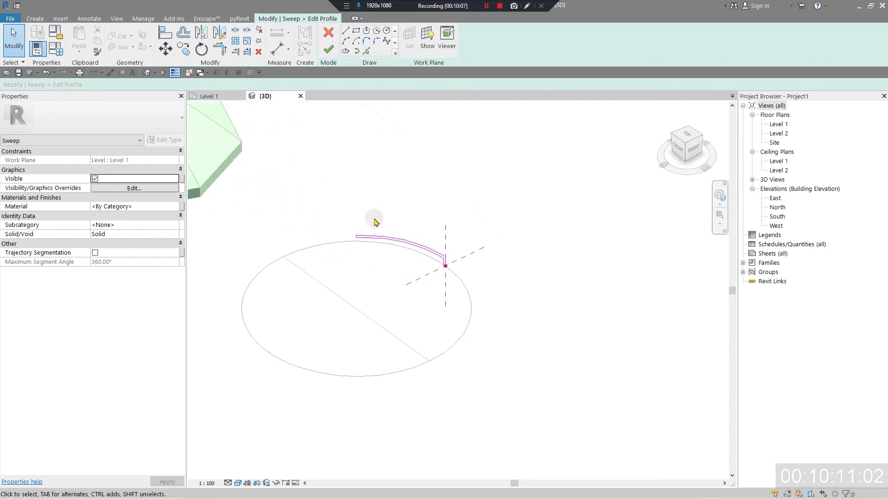
pyautogui.moveTo(334, 214); pyautogui.dragTo(390, 253, button='middle')
pyautogui.click(329, 49)
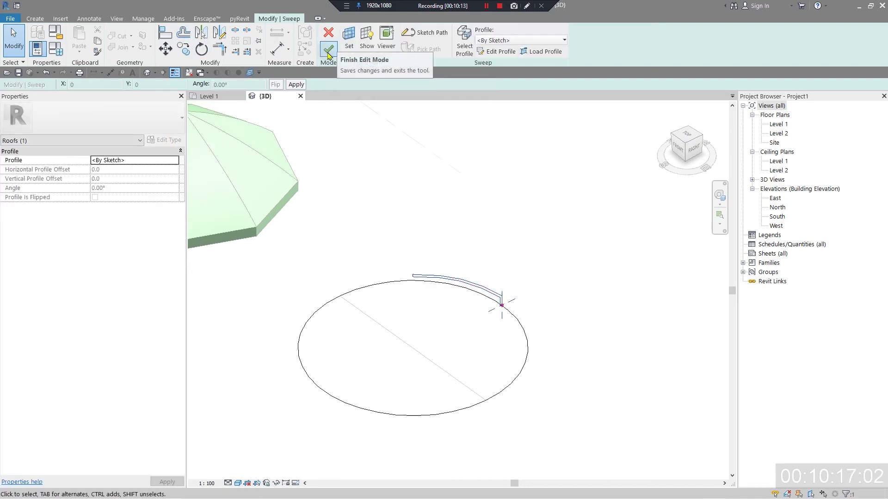
pyautogui.click(325, 55)
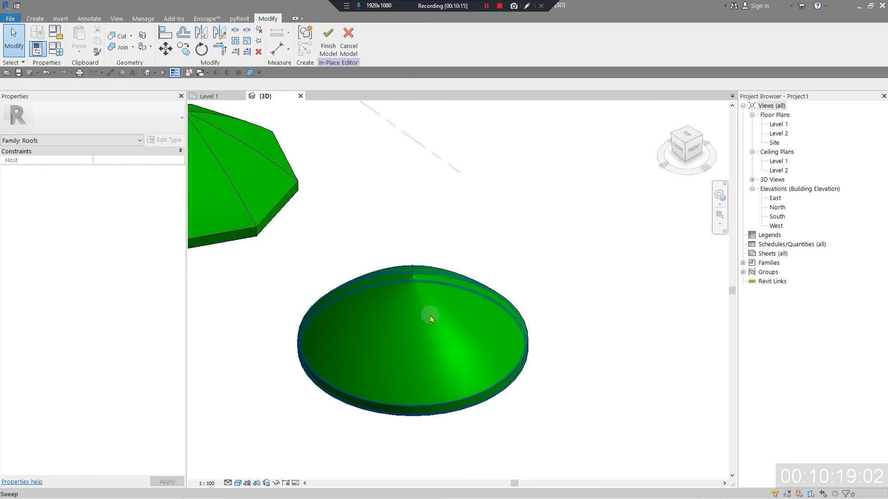
# Enable trajectory segmentation on the circular swept roof, keeping the 360° maximum segment angle.
pyautogui.scroll(-3, 431, 318)
pyautogui.keyDown('shift'); pyautogui.moveTo(472, 375); pyautogui.dragTo(462, 356, button='middle'); pyautogui.keyUp('shift')
pyautogui.moveTo(376, 357); pyautogui.dragTo(515, 377, button='middle')
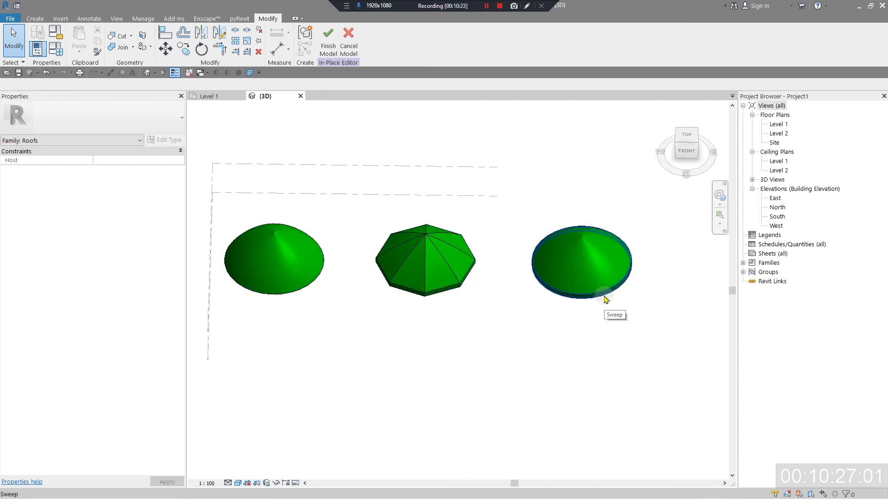
pyautogui.scroll(2, 591, 346)
pyautogui.moveTo(555, 268); pyautogui.dragTo(521, 309, button='middle')
pyautogui.scroll(2, 573, 245)
pyautogui.moveTo(603, 337); pyautogui.dragTo(590, 242, button='middle')
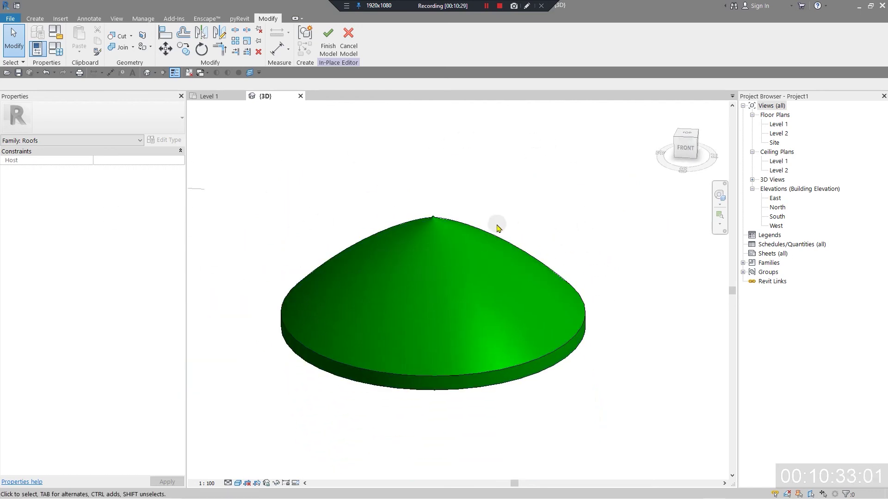
pyautogui.click(333, 321)
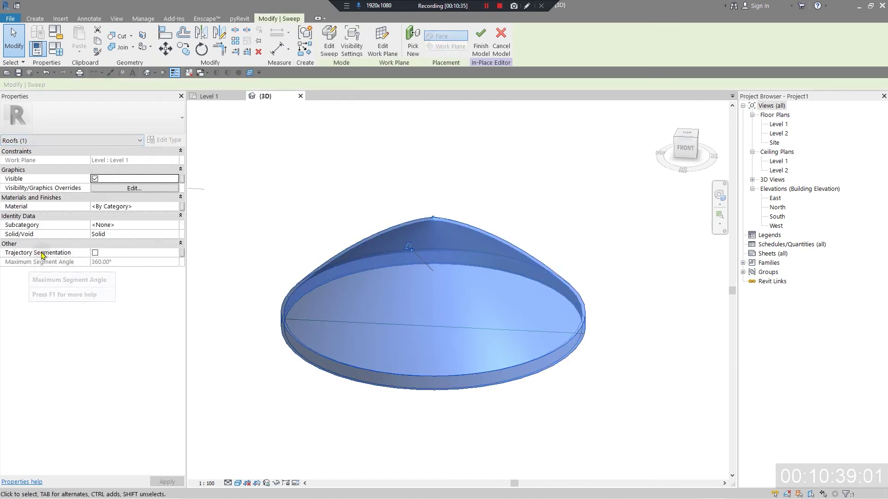
pyautogui.click(95, 253)
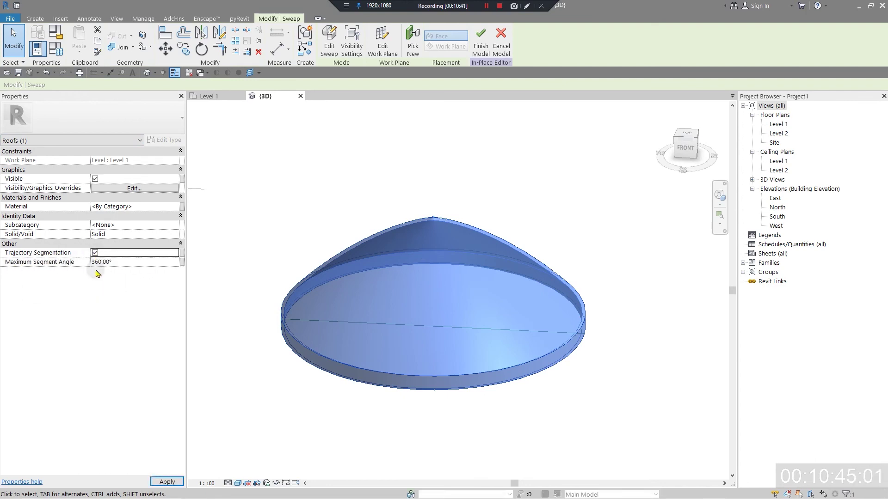
pyautogui.click(124, 262)
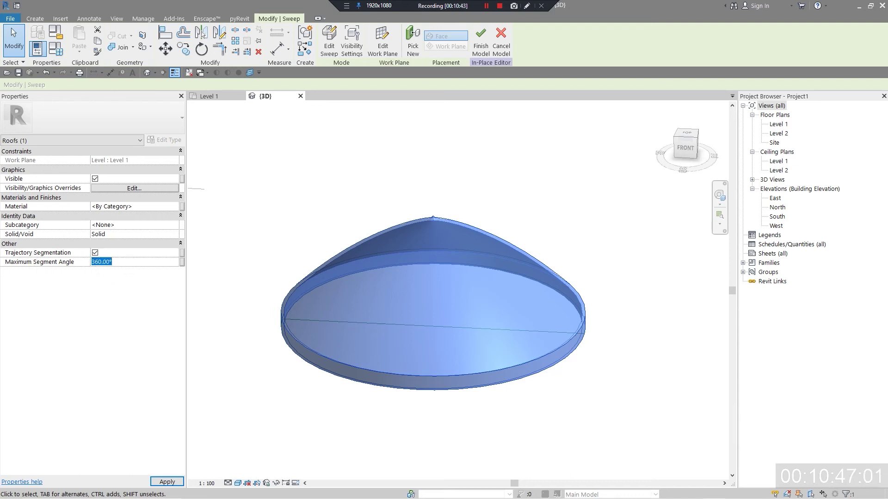
pyautogui.click(156, 484)
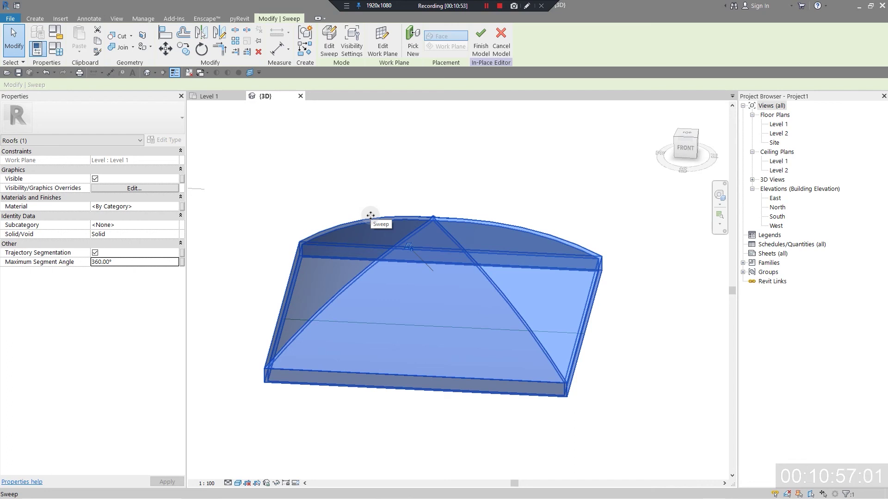
# Try maximum segment angles of 100° and 150° on the swept roof.
pyautogui.click(127, 265)
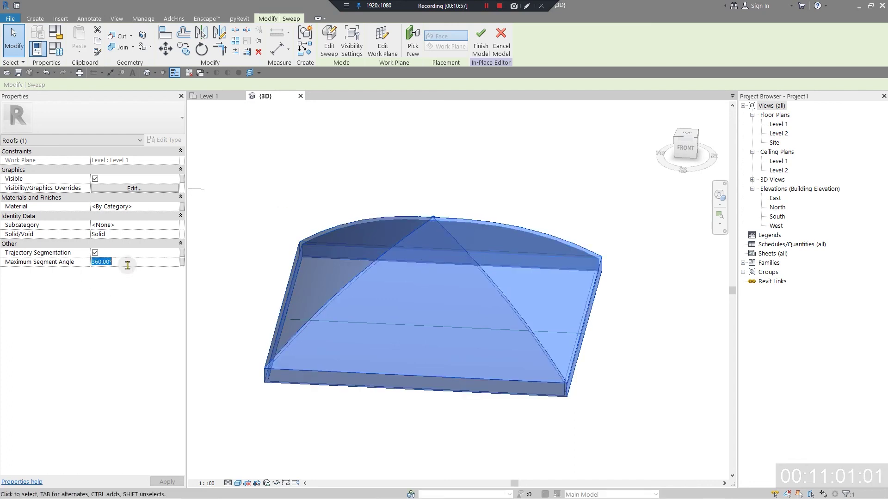
pyautogui.write('100')
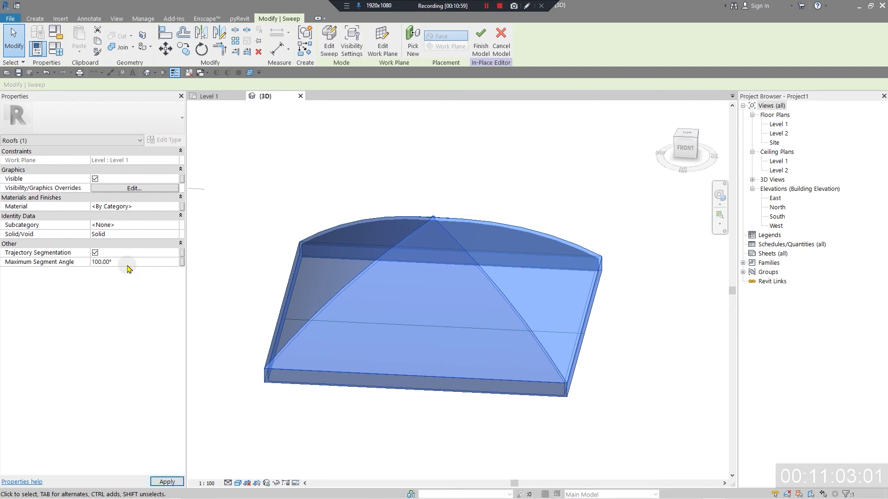
pyautogui.click(128, 265)
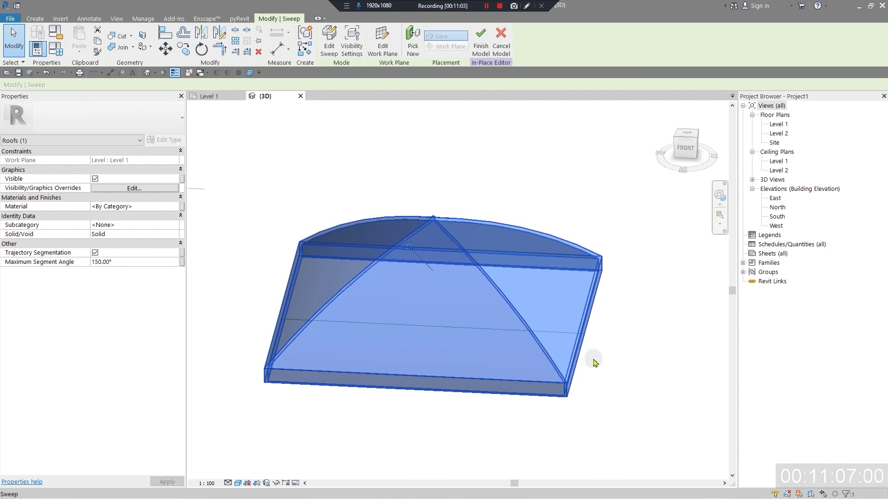
pyautogui.moveTo(430, 359); pyautogui.dragTo(404, 356, button='middle')
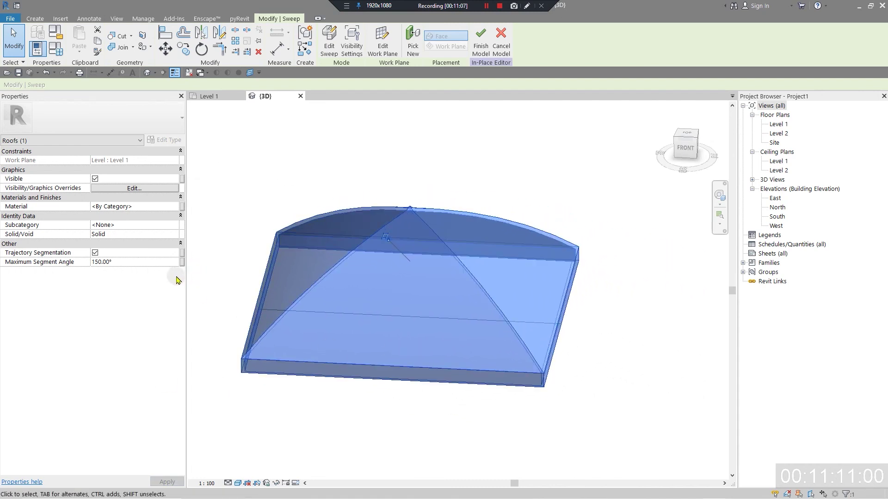
# Set the swept roof's maximum segment angle to 70° and inspect the segmented shape from above.
pyautogui.click(143, 262)
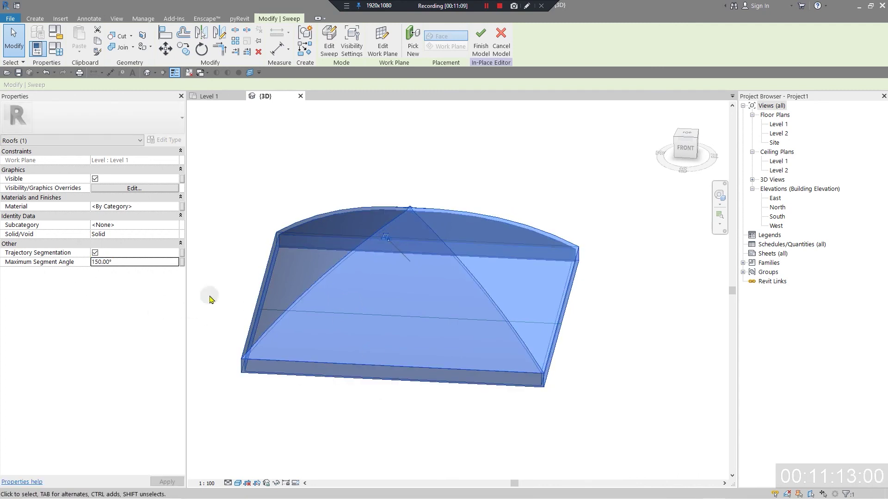
pyautogui.doubleClick(139, 263)
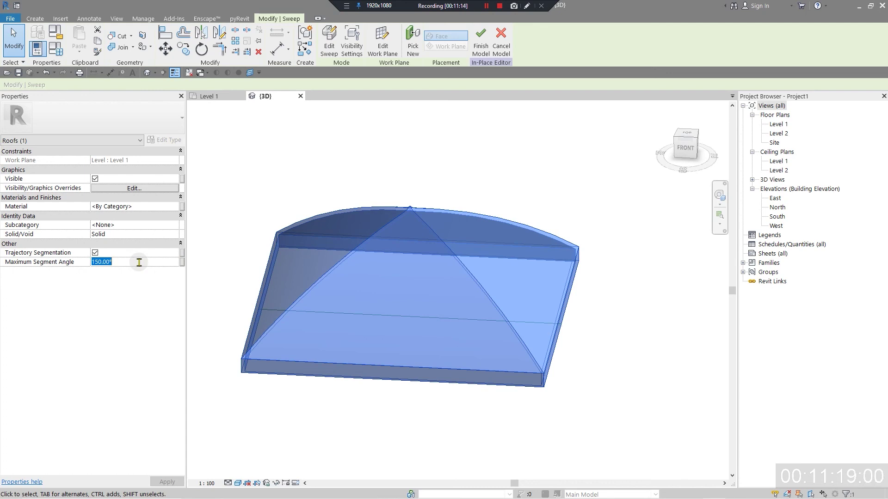
pyautogui.write('70')
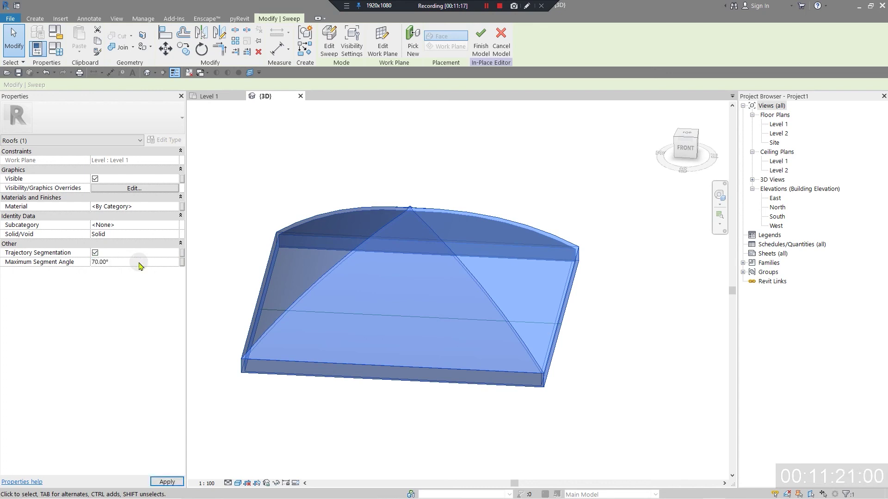
pyautogui.keyDown('shift'); pyautogui.moveTo(517, 404); pyautogui.dragTo(477, 434, button='middle'); pyautogui.keyUp('shift')
pyautogui.click(451, 444)
pyautogui.scroll(-2, 451, 444)
pyautogui.scroll(2, 477, 433)
pyautogui.click(417, 372)
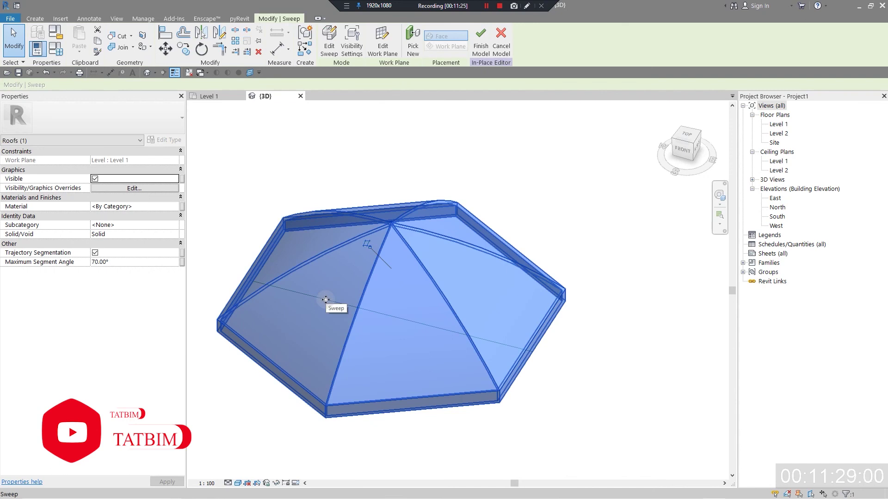
# Try maximum segment angles of 45° and 15° on the swept roof.
pyautogui.click(148, 262)
pyautogui.write('45')
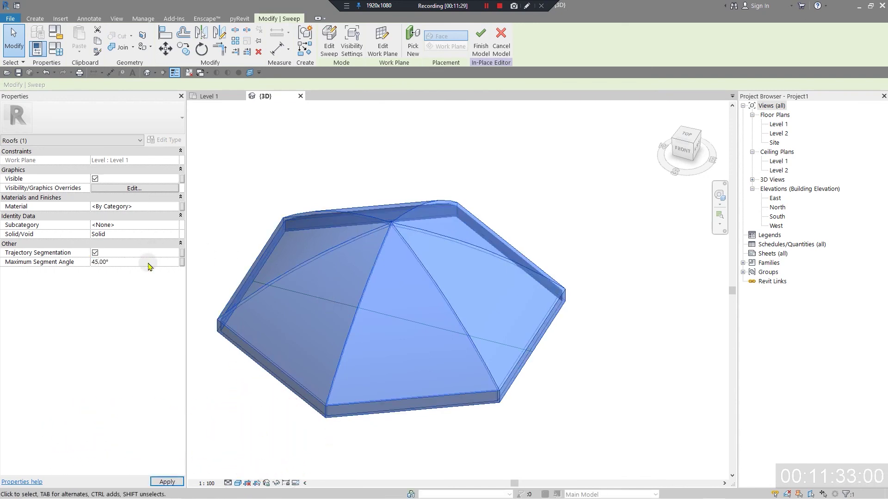
pyautogui.click(137, 265)
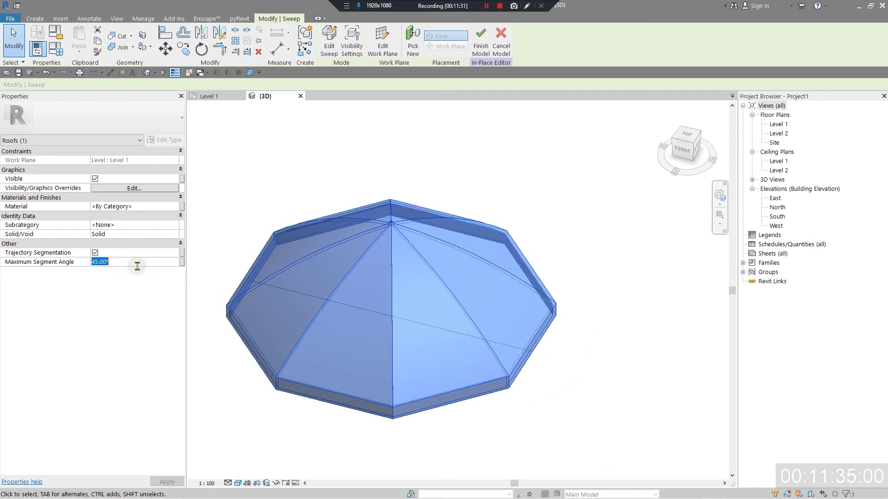
pyautogui.write('15')
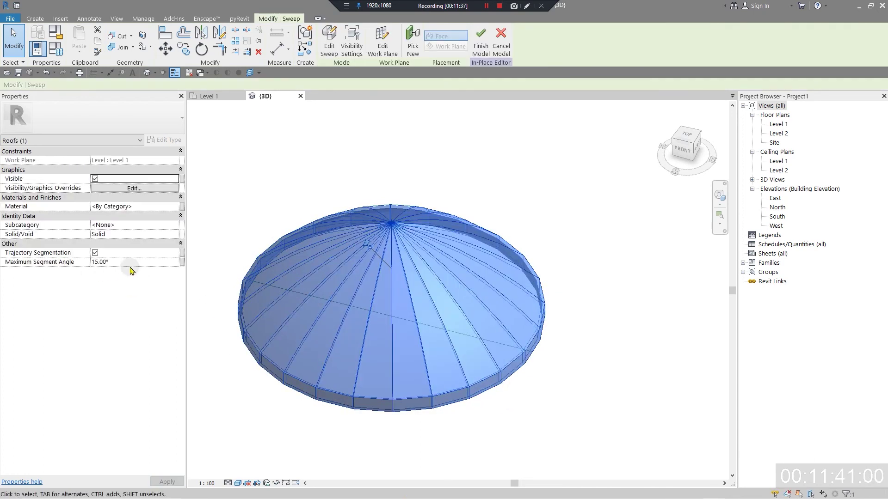
# Set the swept roof's maximum segment angle to 5°.
pyautogui.click(144, 262)
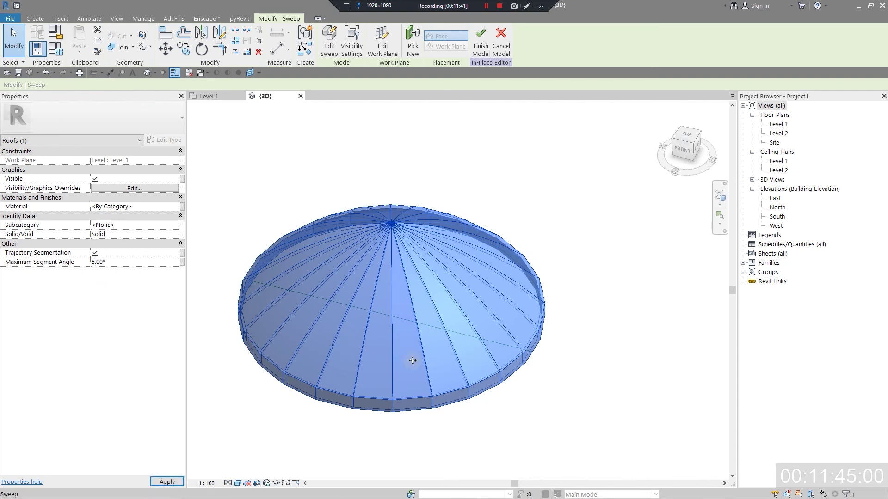
pyautogui.moveTo(585, 436); pyautogui.dragTo(475, 444, button='middle')
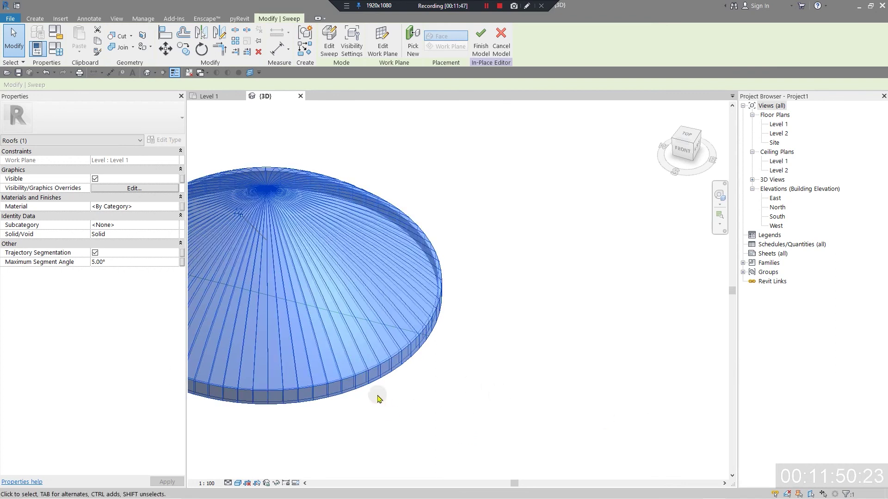
pyautogui.moveTo(353, 368); pyautogui.dragTo(500, 352, button='middle')
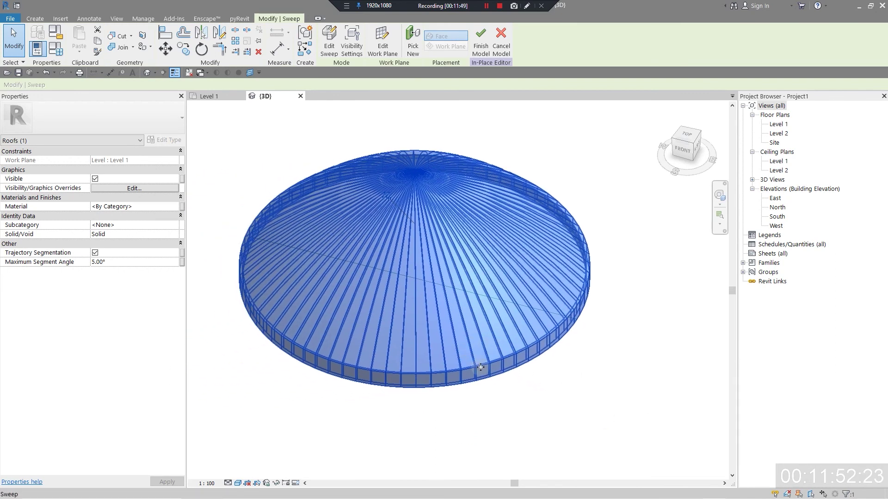